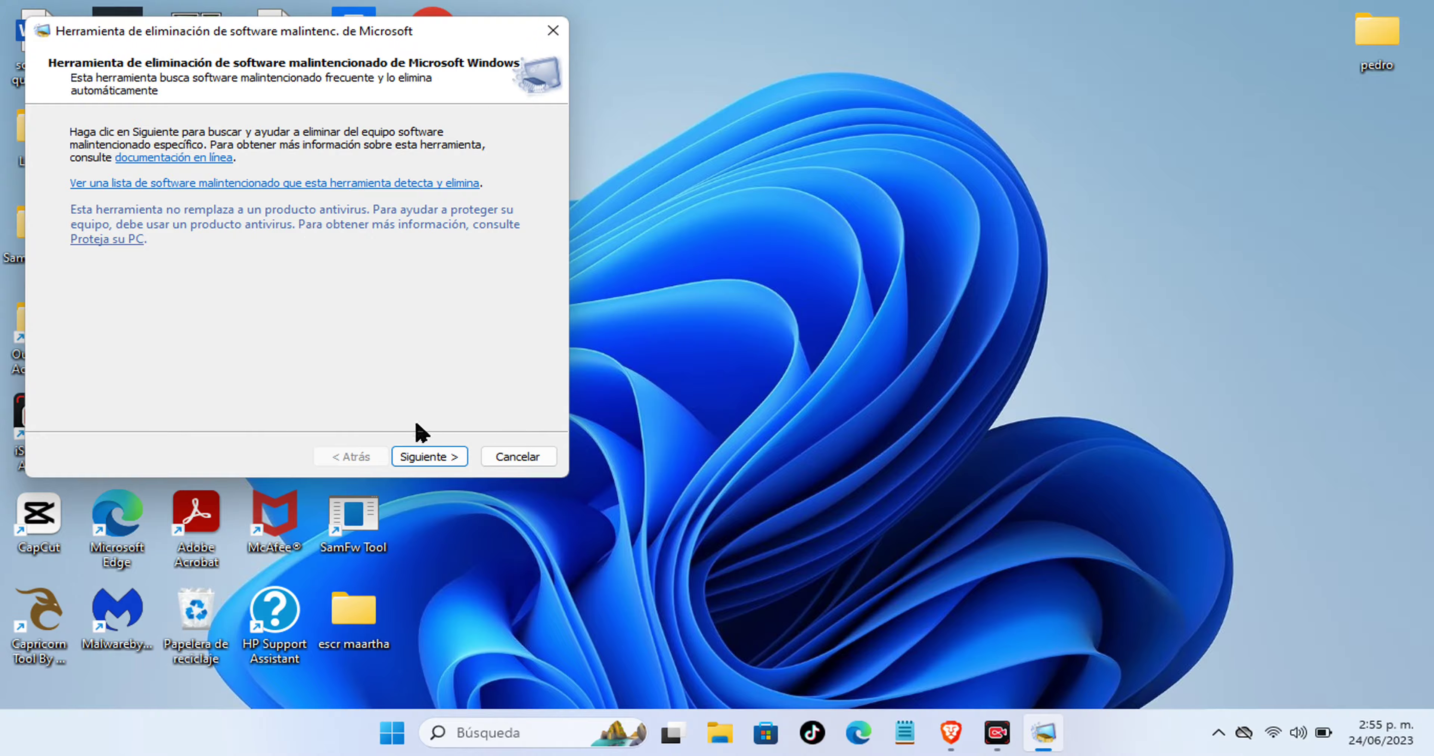
- Start a quick scan (Análisis rápido) with the Malicious Software Removal Tool
left_click(430, 459)
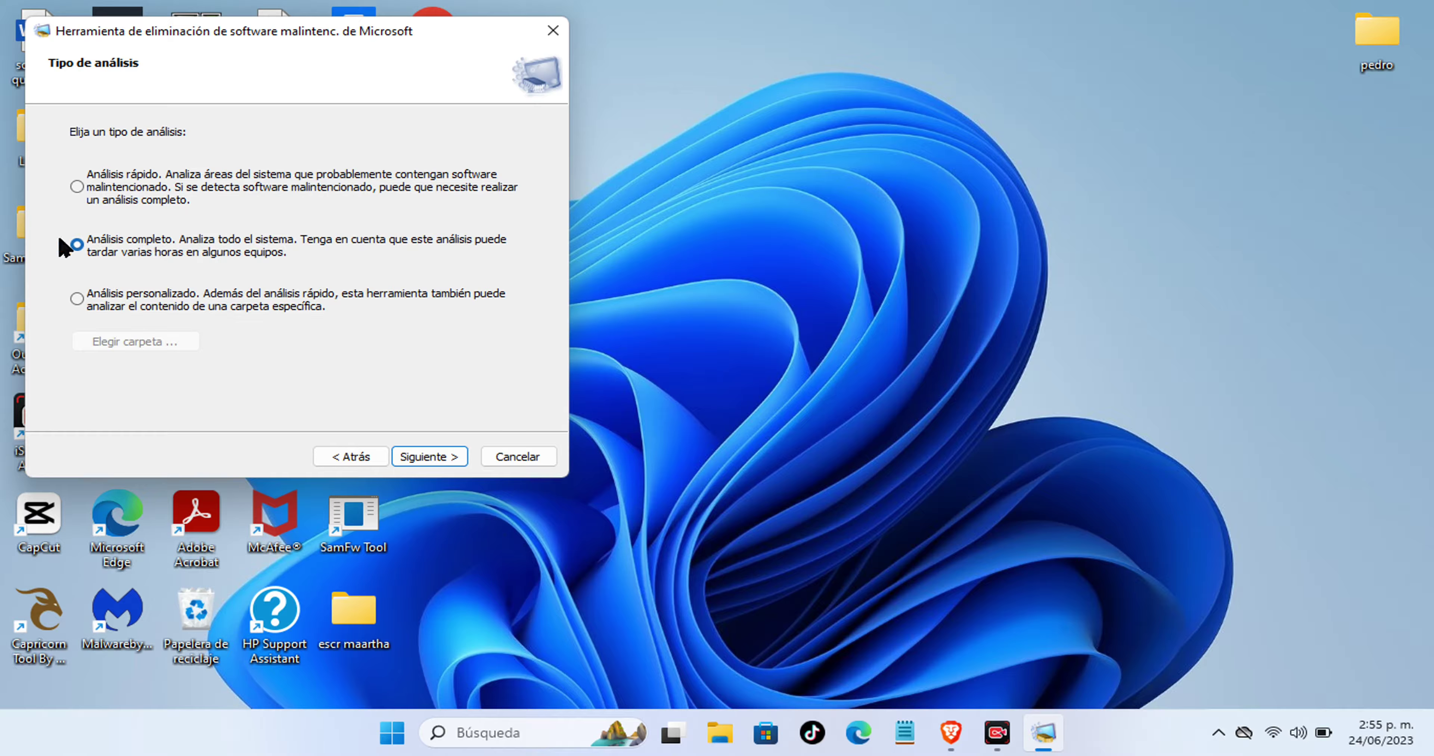
left_click(77, 243)
left_click(76, 184)
left_click(443, 460)
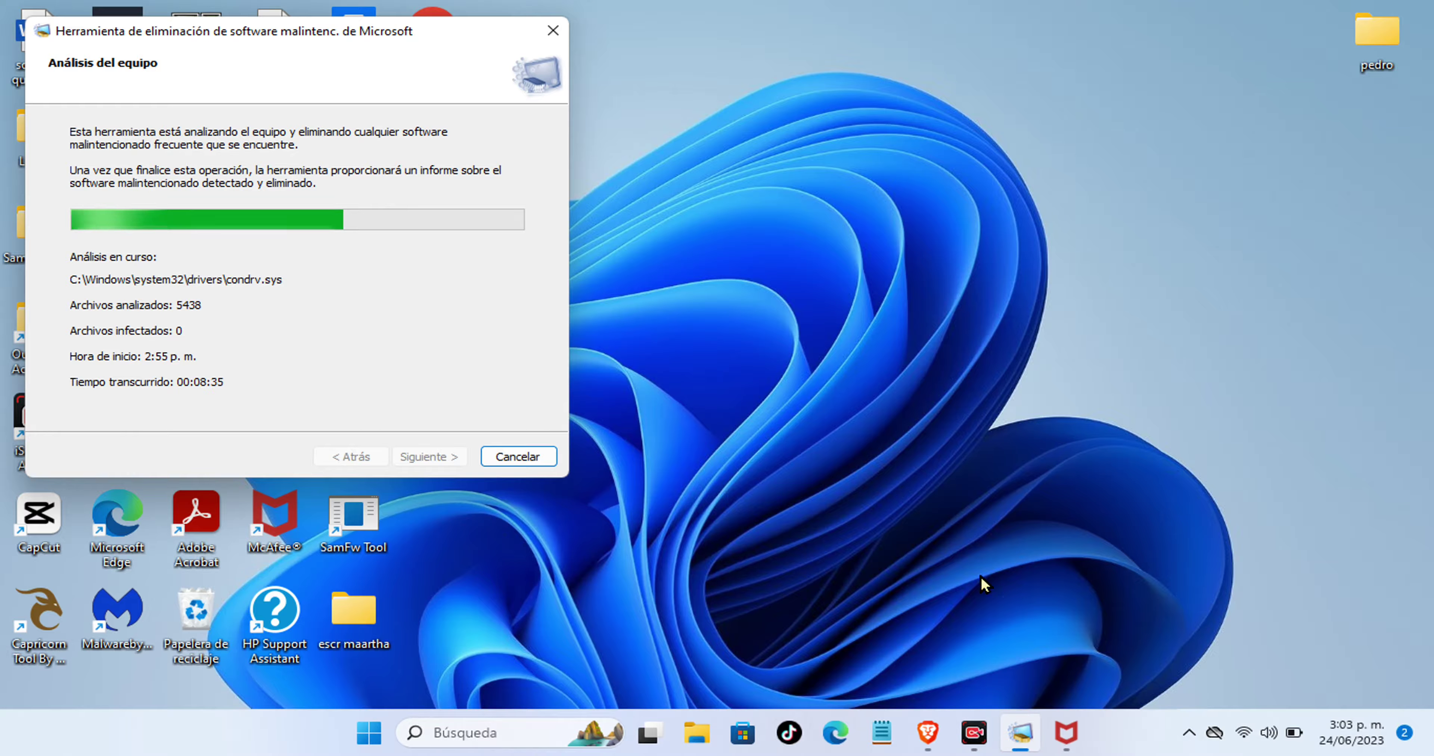
- Open Windows Security from the Privacidad y seguridad section of the Windows settings
left_click(1191, 733)
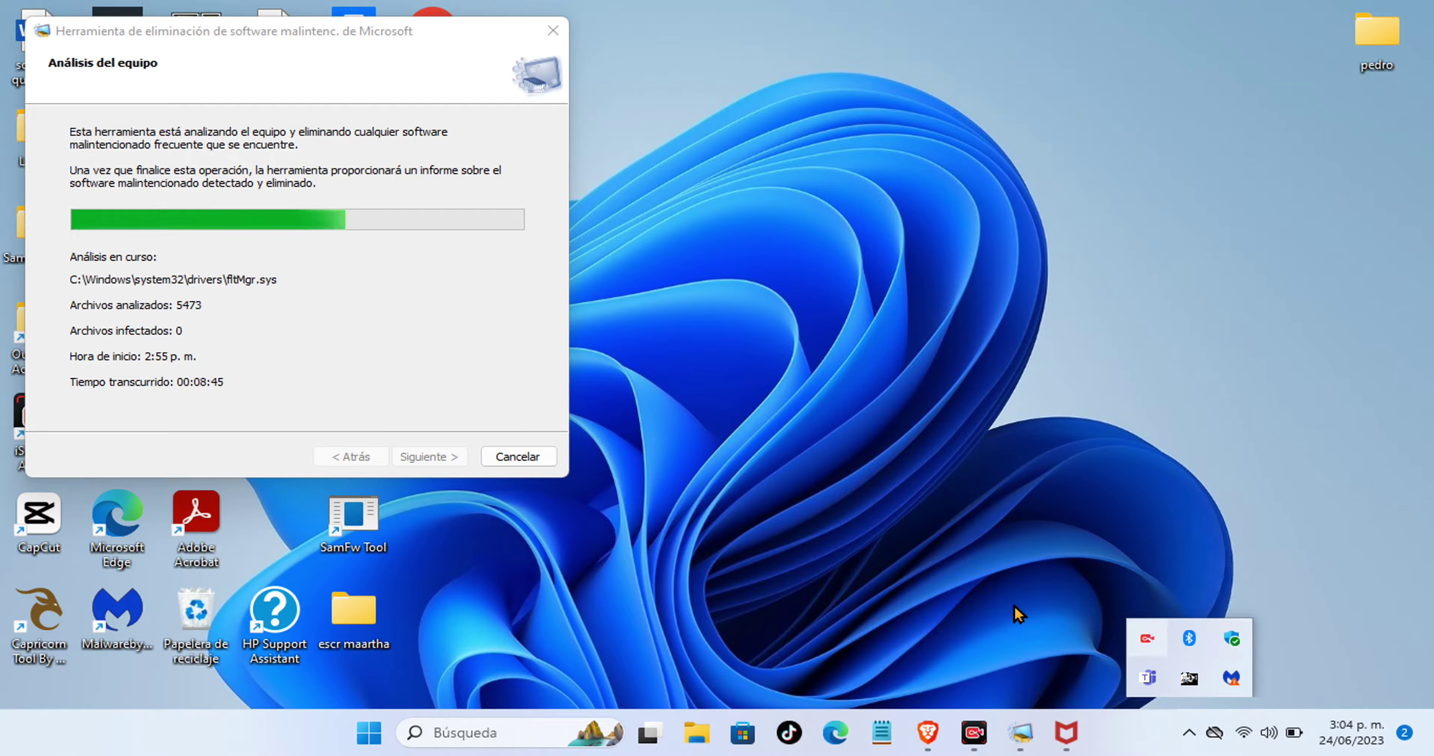
left_click(369, 732)
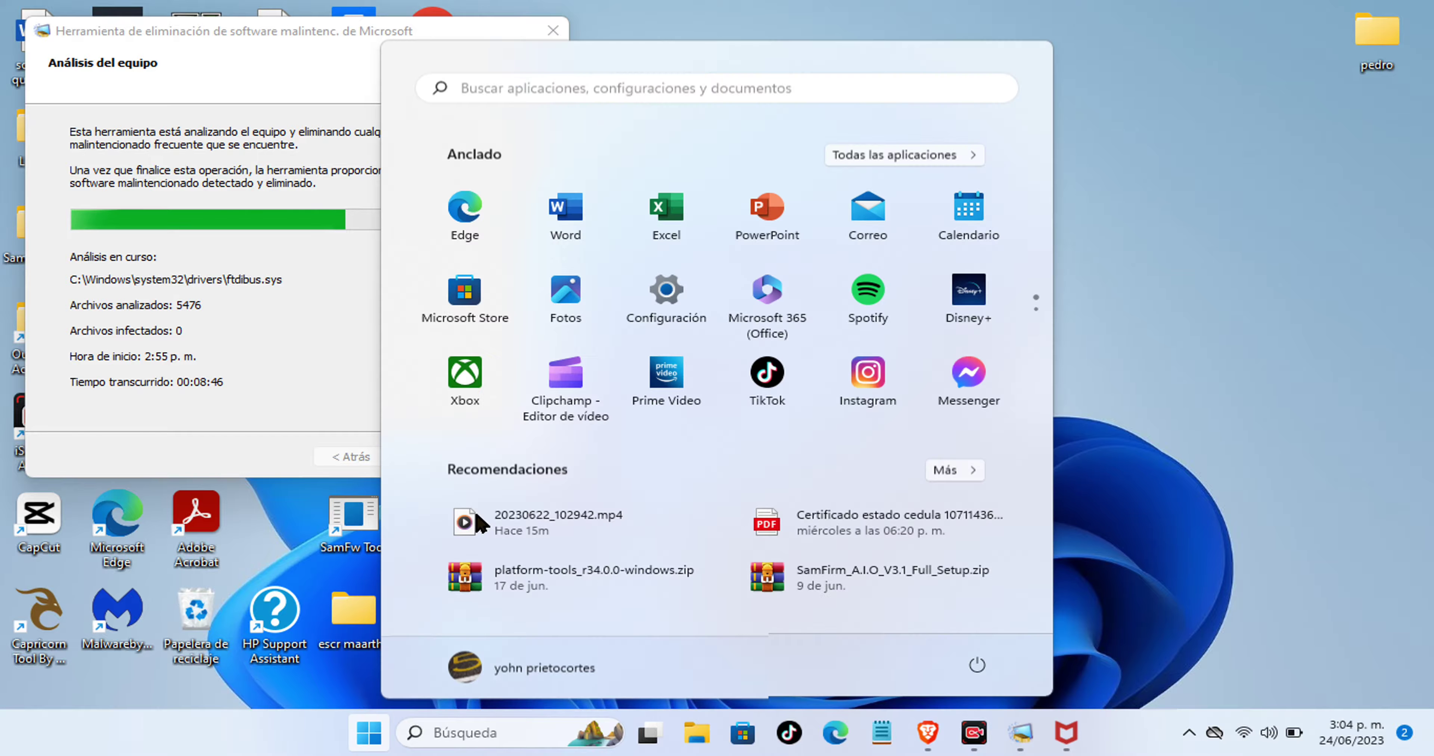
left_click(671, 301)
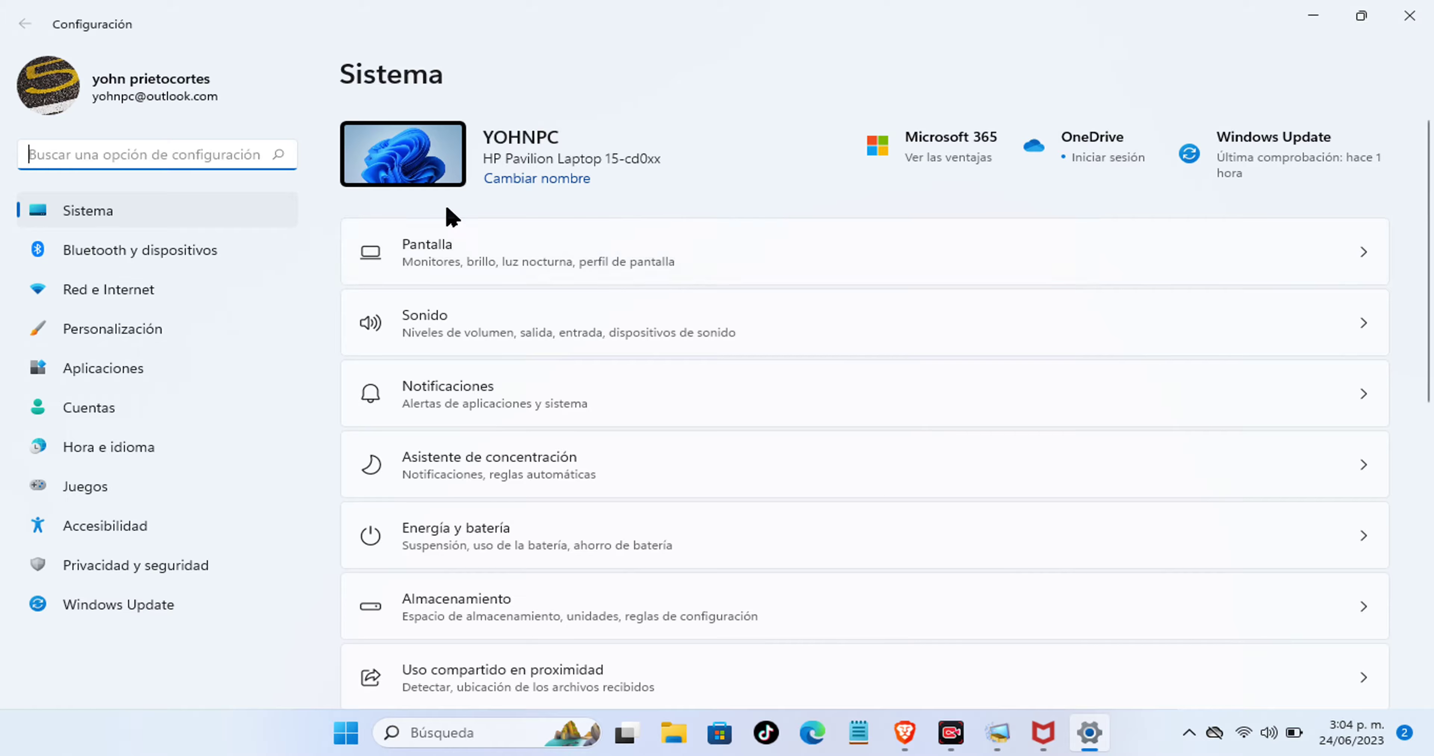
left_click(92, 567)
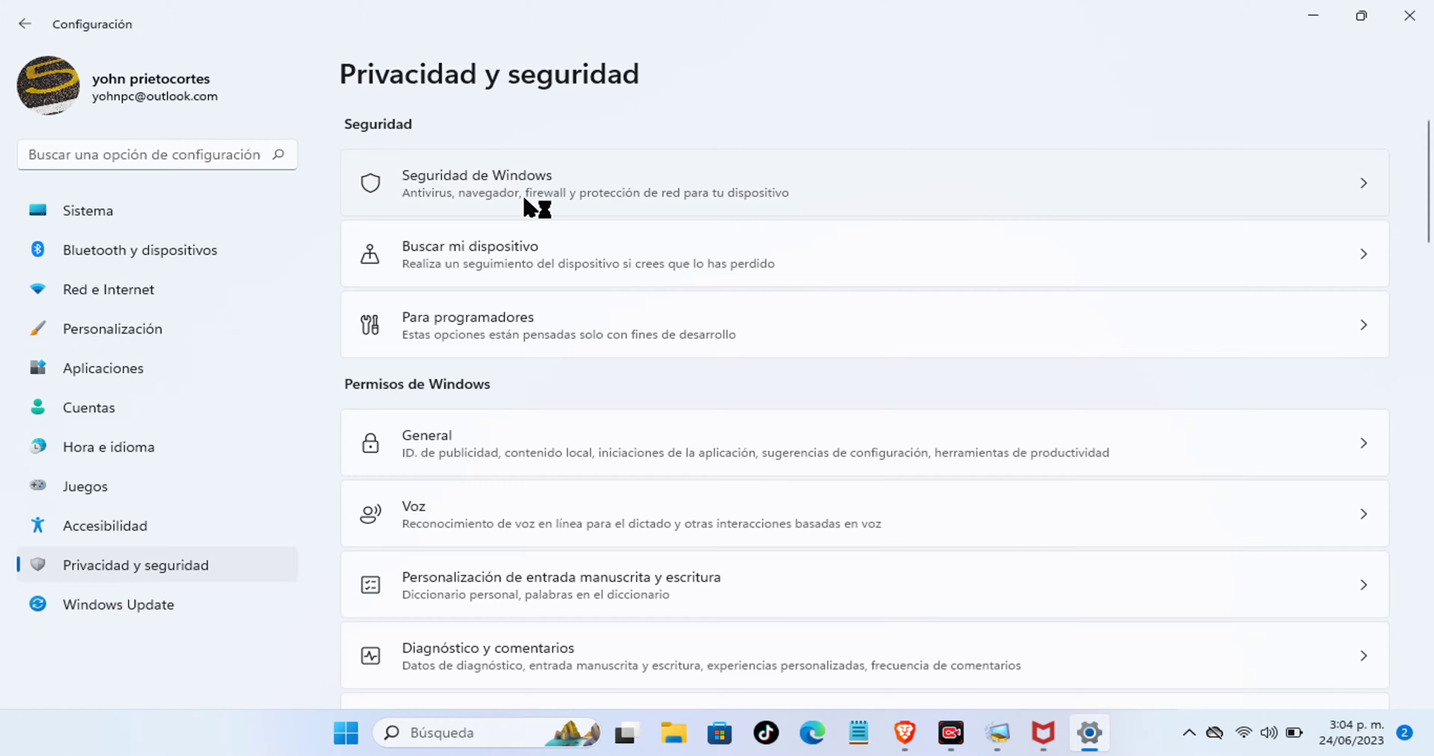
left_click(524, 198)
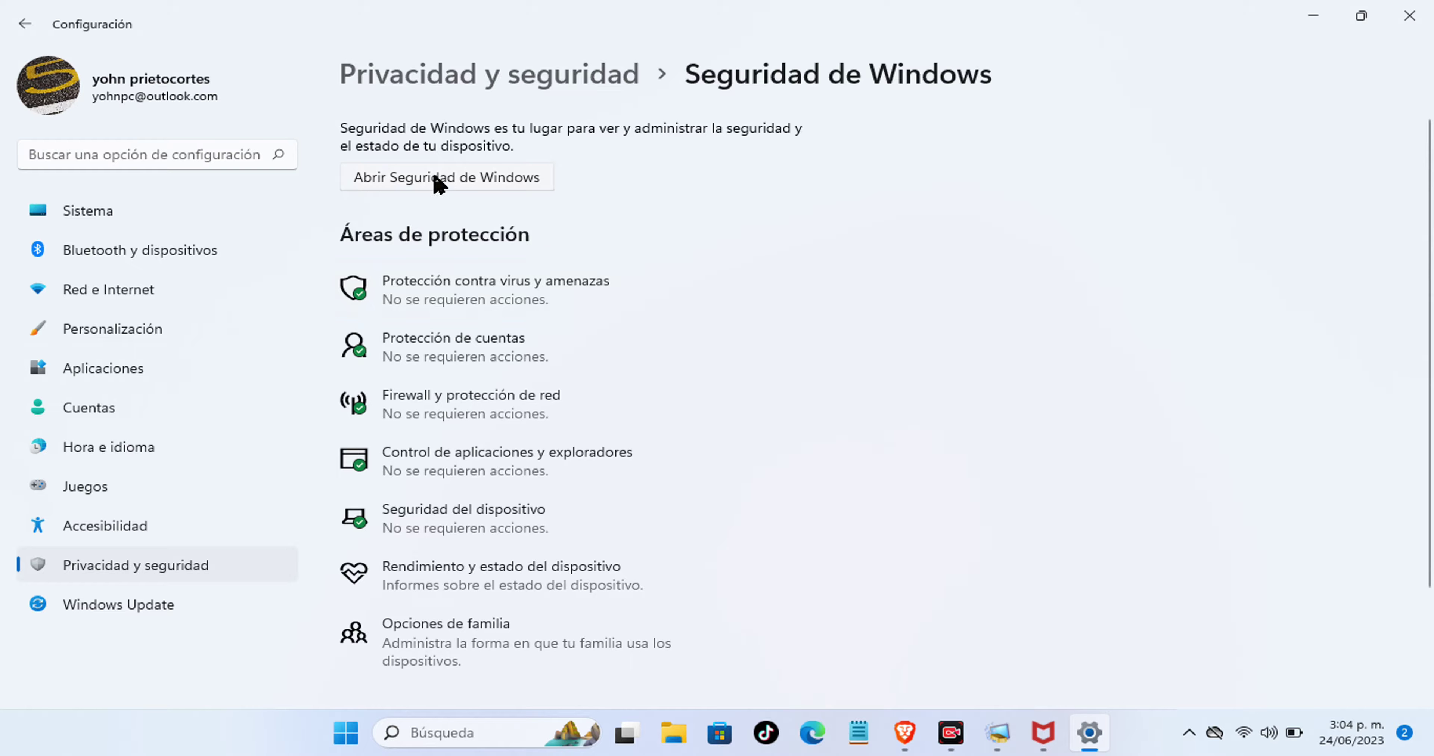
left_click(437, 178)
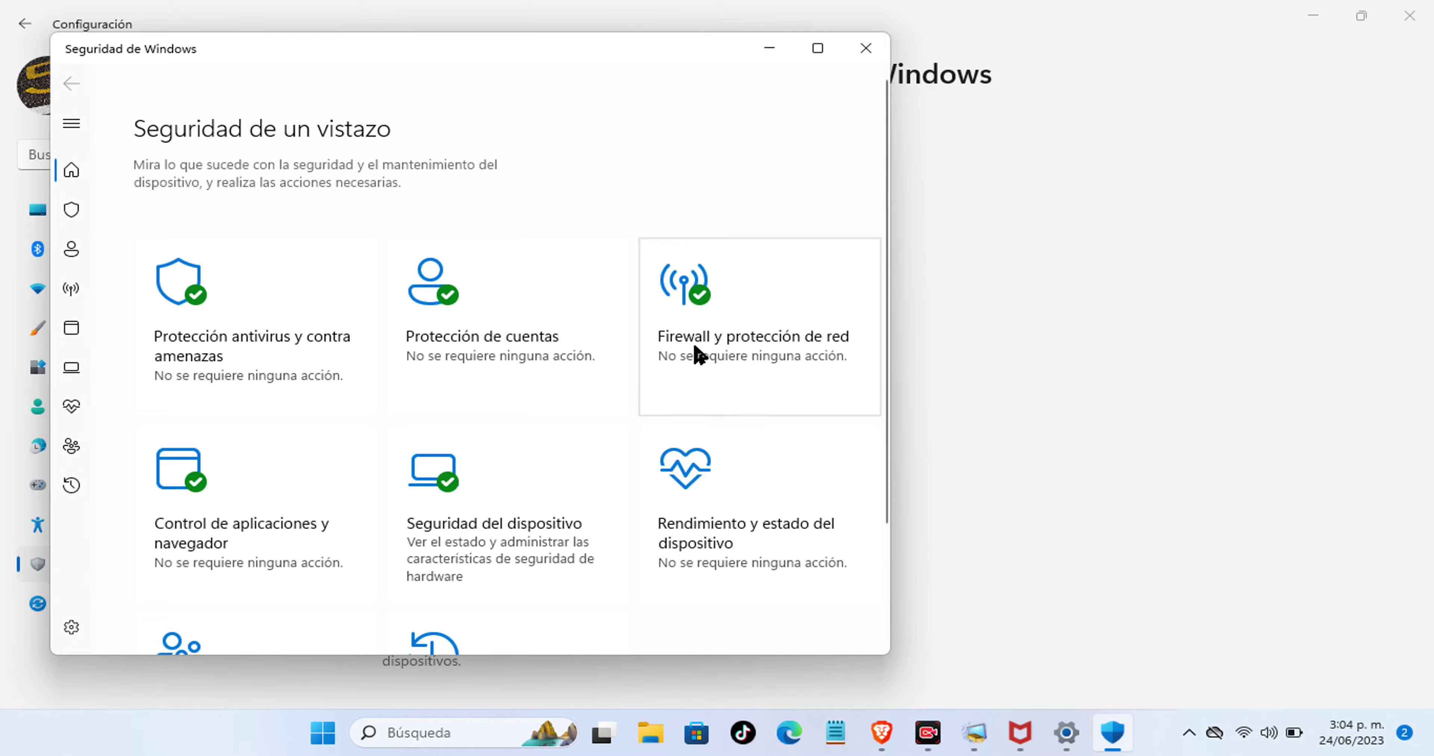
- Open the antivirus and threat protection configuration and inspect the real-time protection setting
left_click(735, 344)
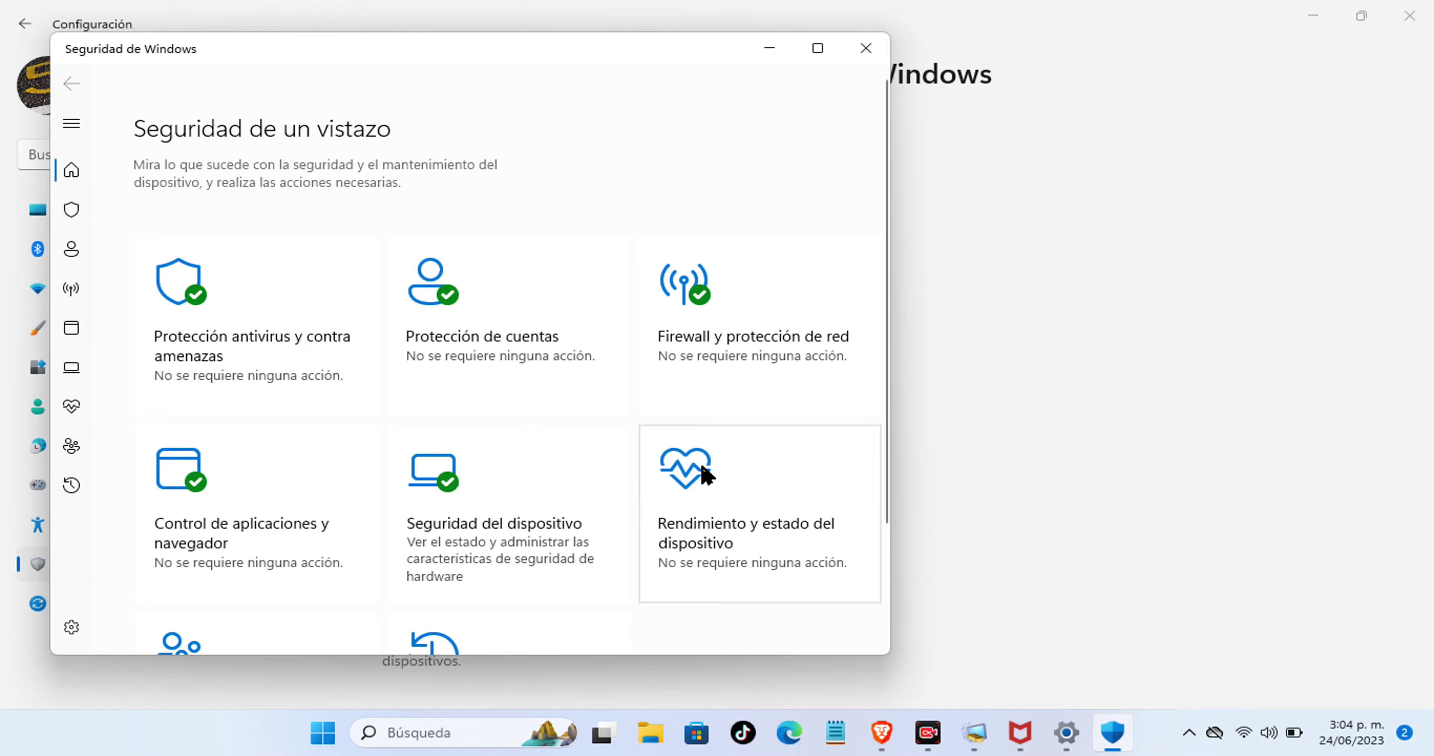
left_click(280, 343)
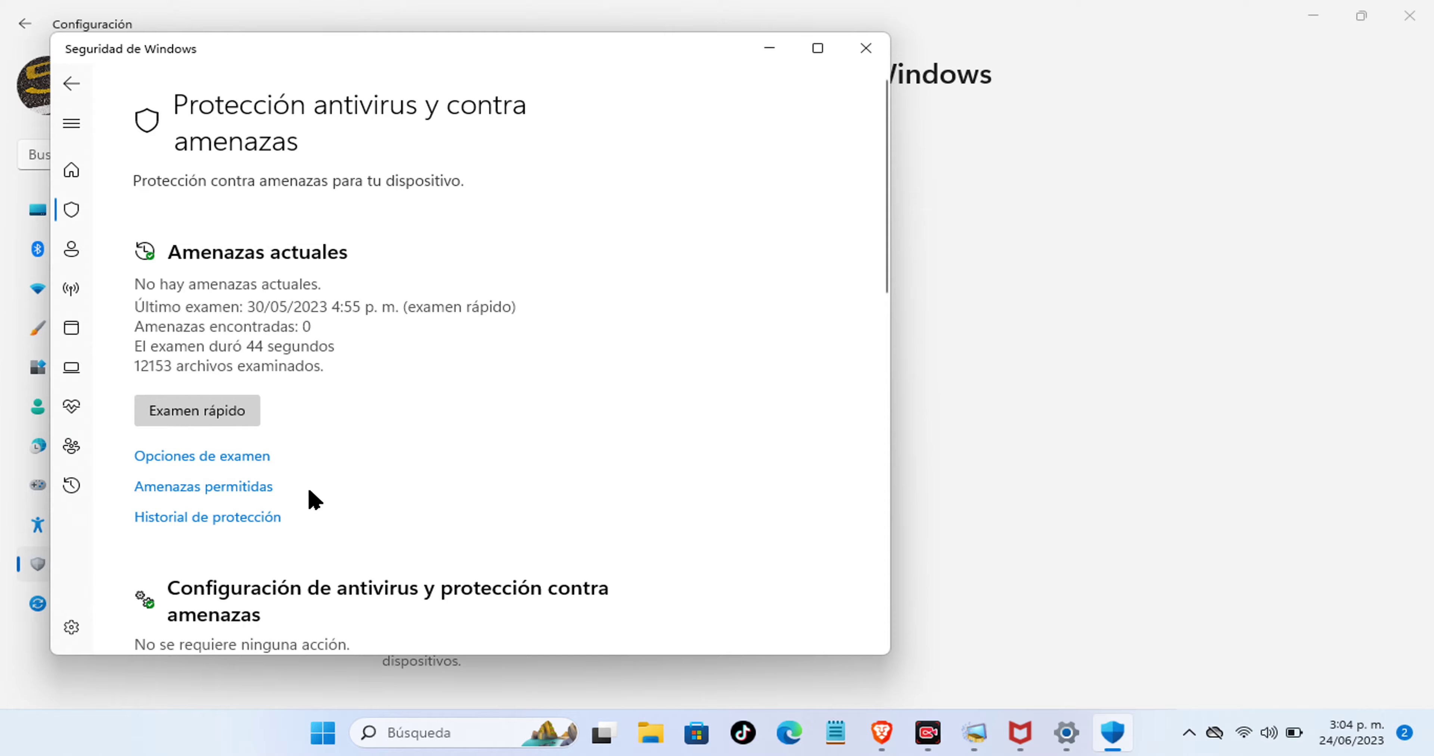
scroll(385, 489, "down", 10)
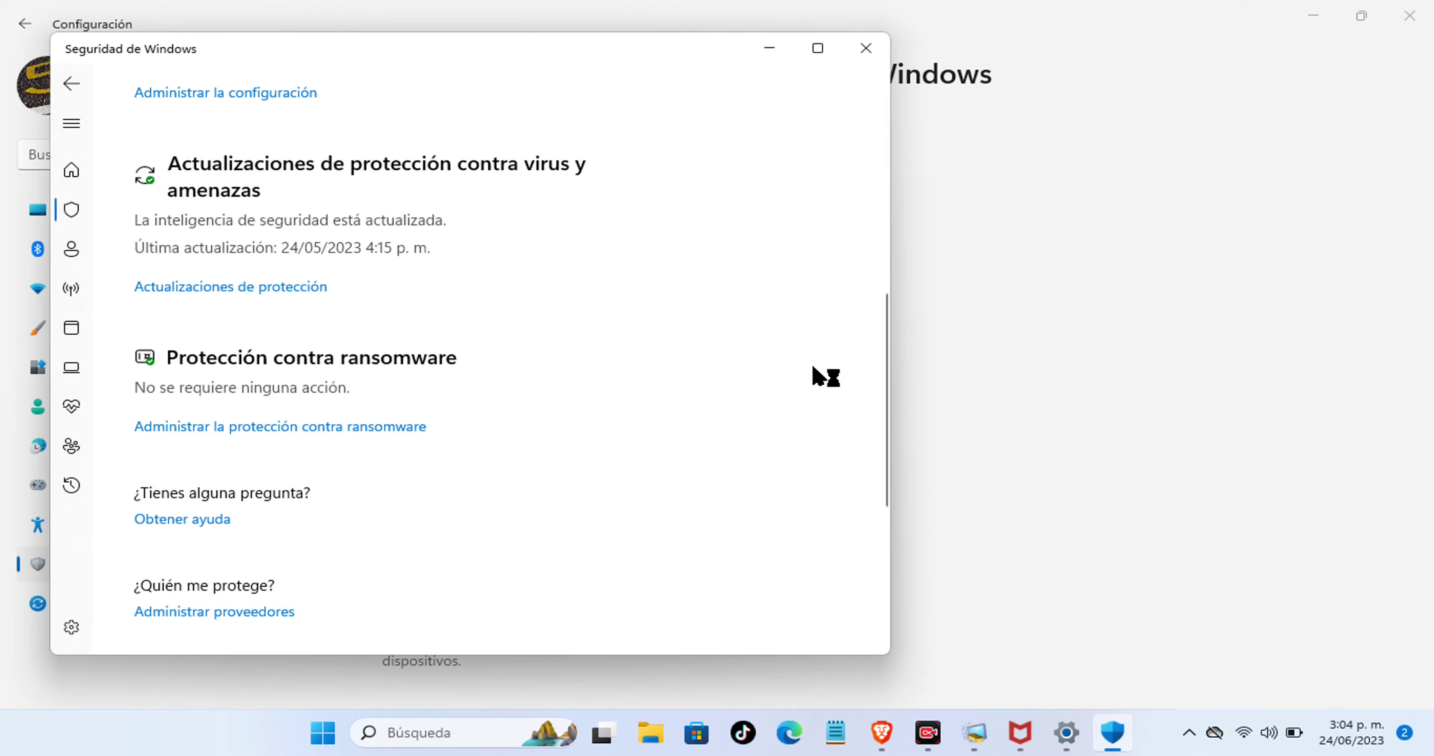
left_click_drag(885, 417, 902, 307)
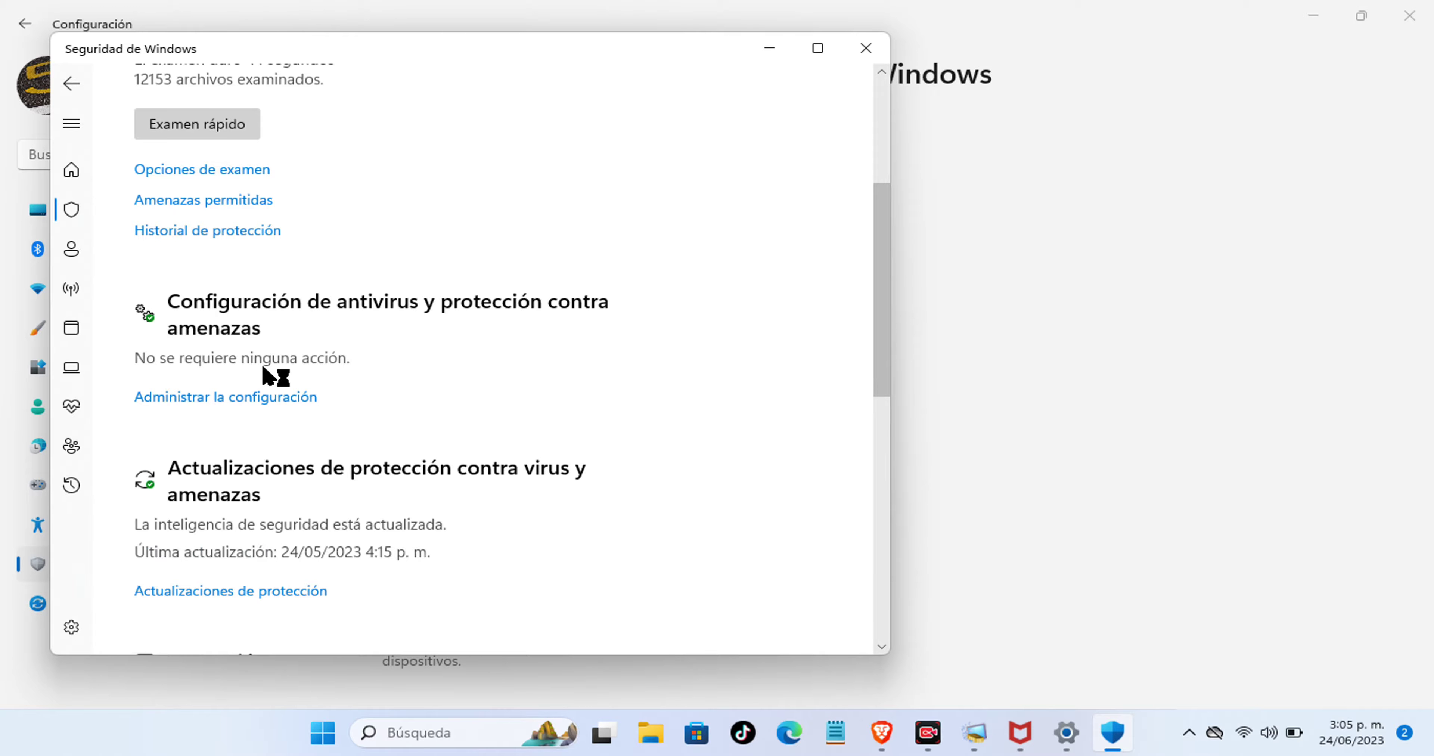
left_click(249, 397)
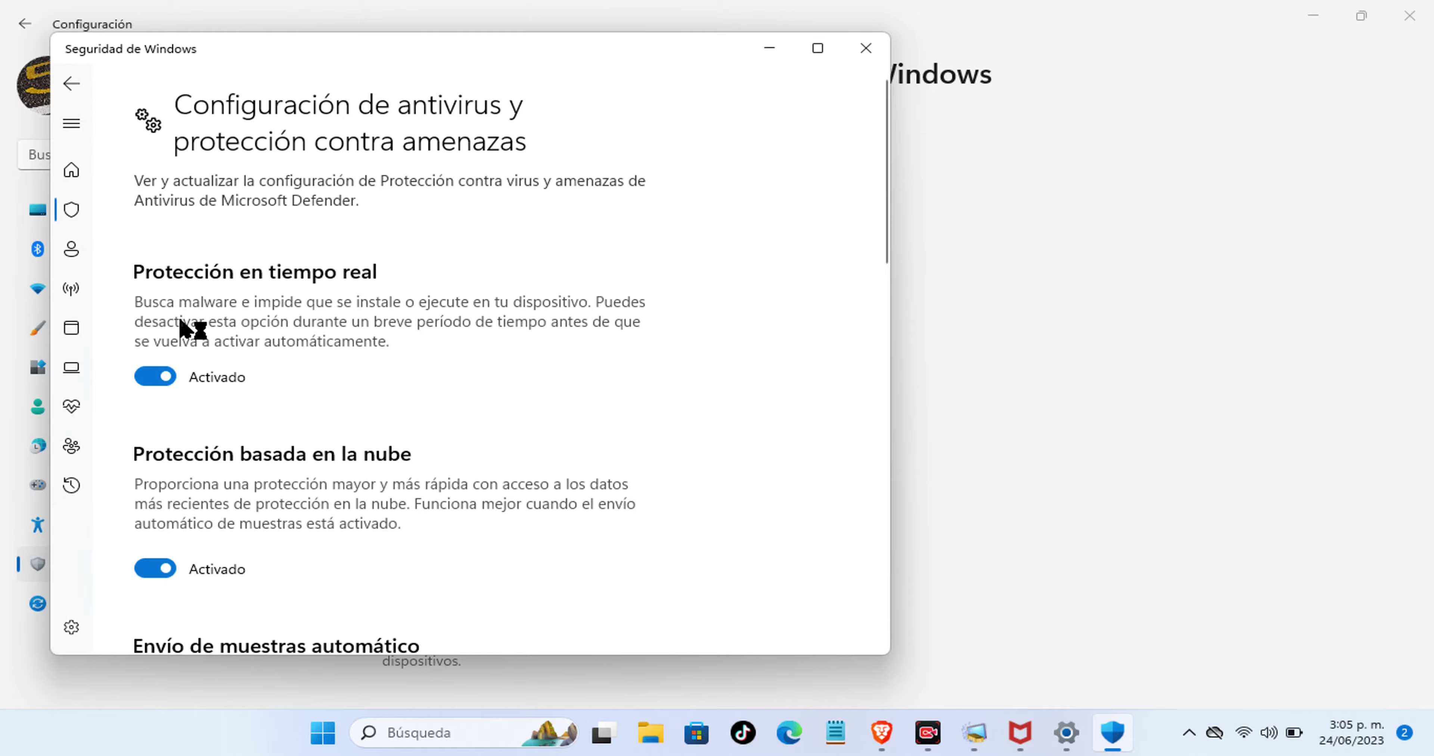
left_click(153, 378)
- Return to the security overview, look through its areas, view the account protection page and go back to the overview
left_click(75, 171)
scroll(400, 320, "down", 3)
scroll(448, 324, "up", 3)
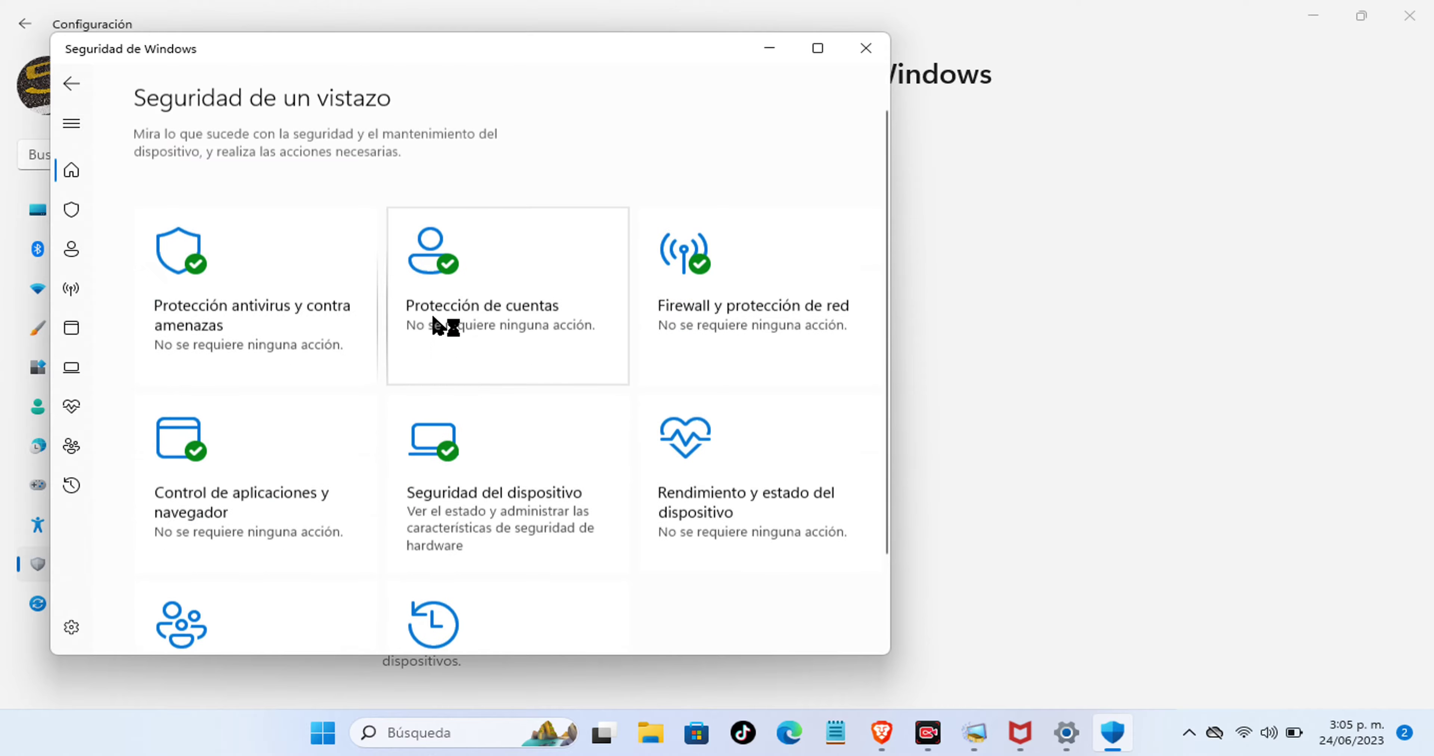
scroll(521, 336, "down", 3)
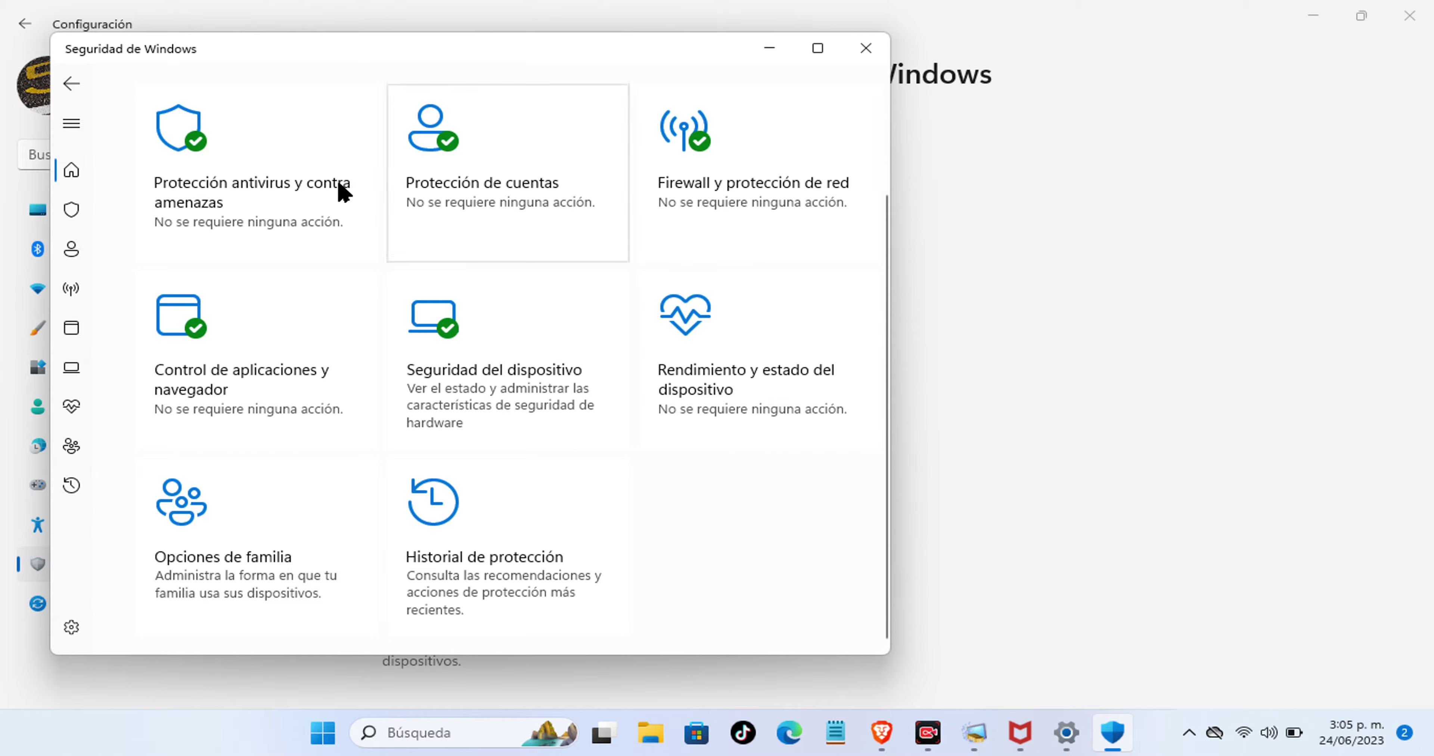
left_click(519, 185)
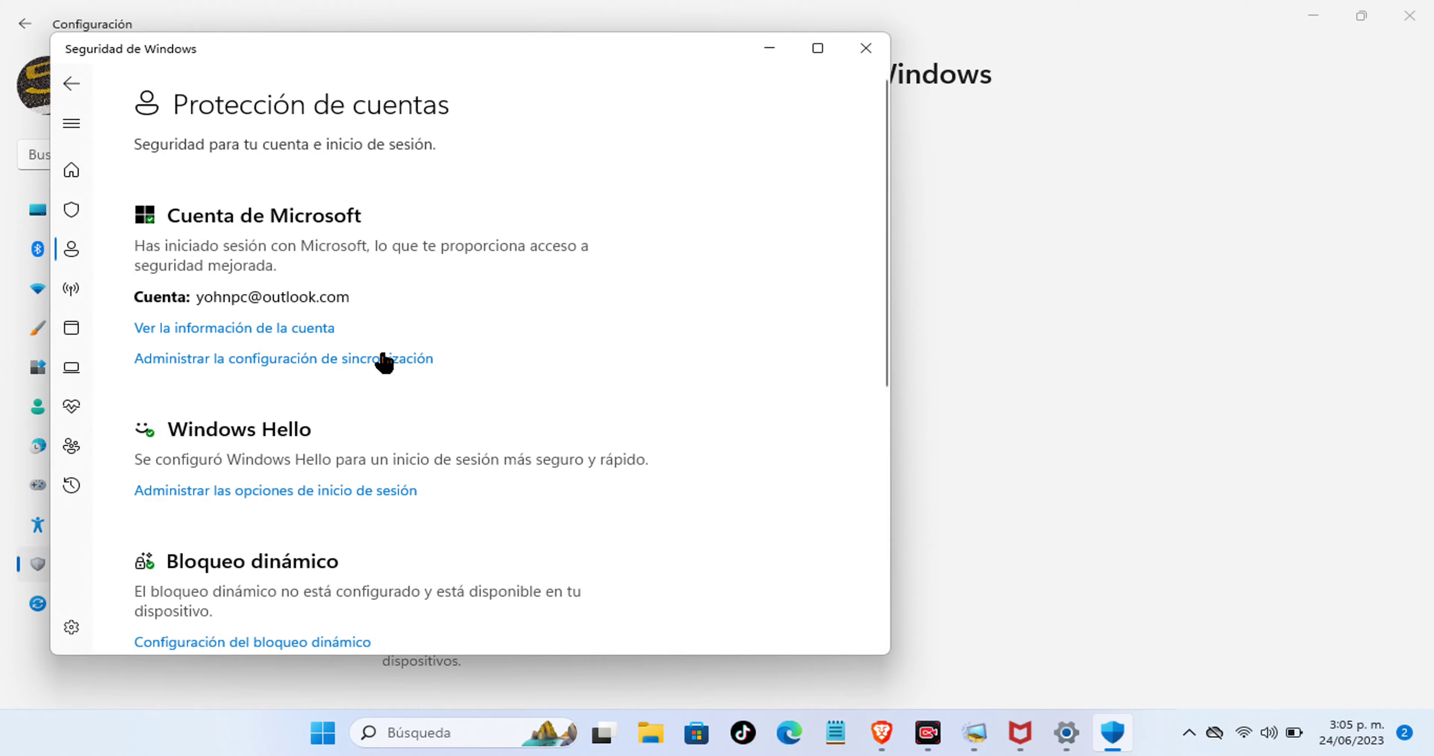
left_click(63, 88)
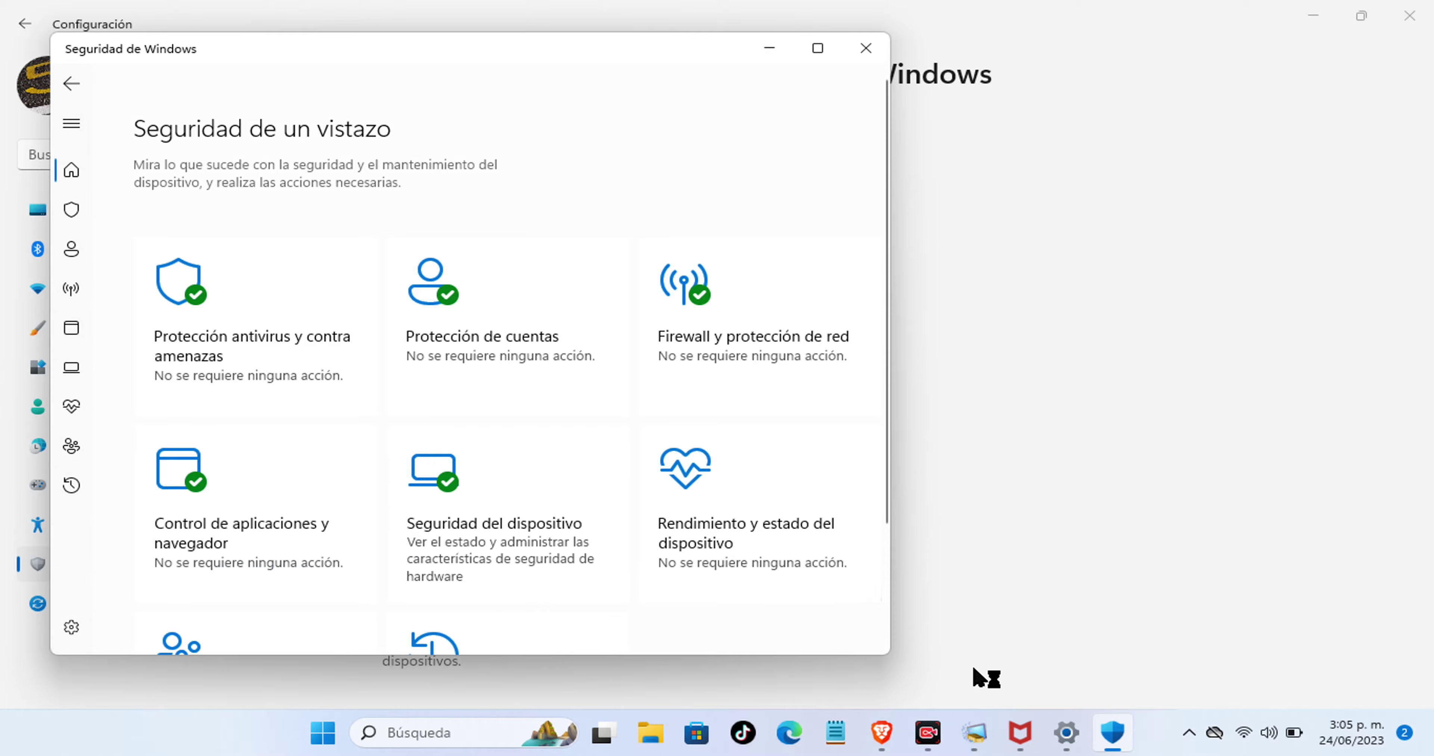
- Run a quick scan (Examen rápido) from the antivirus and threat protection page
left_click(1188, 732)
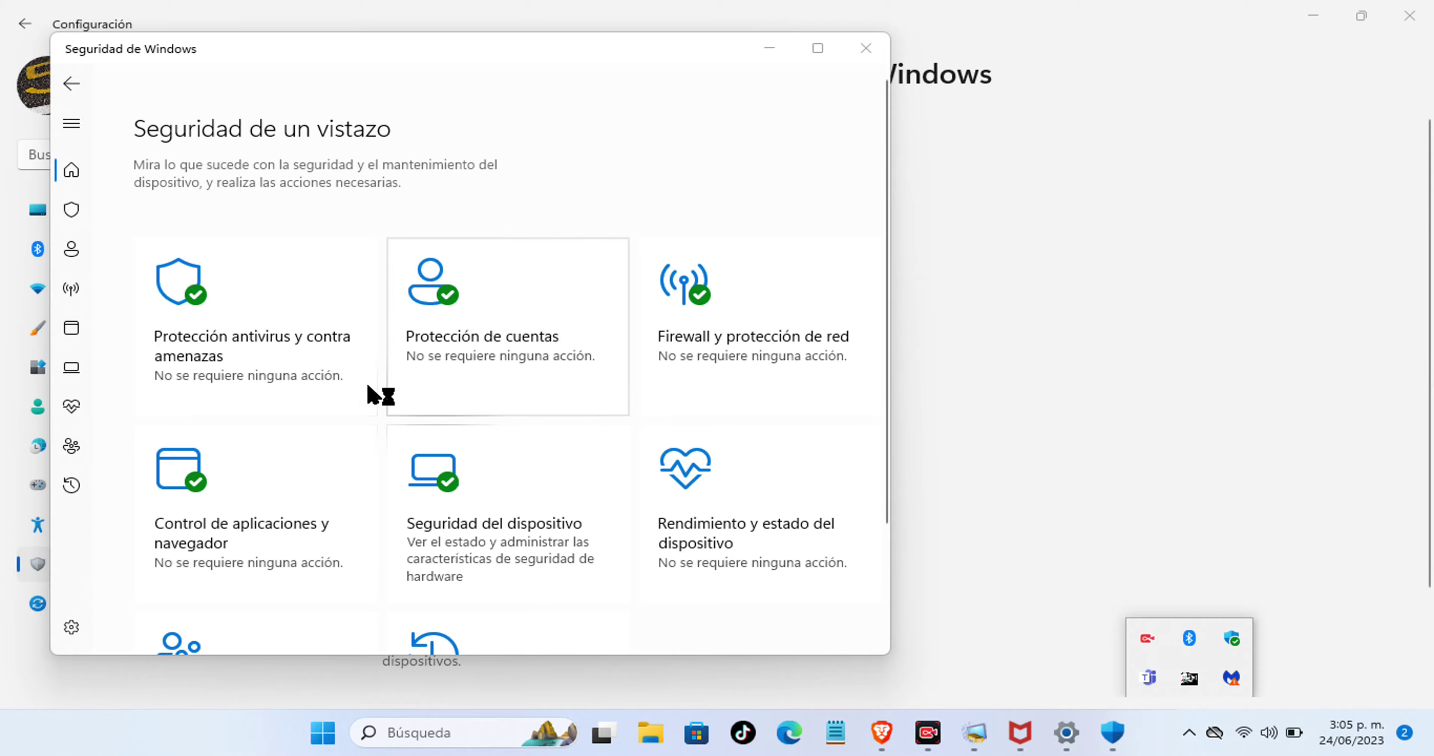
left_click(195, 320)
left_click(199, 414)
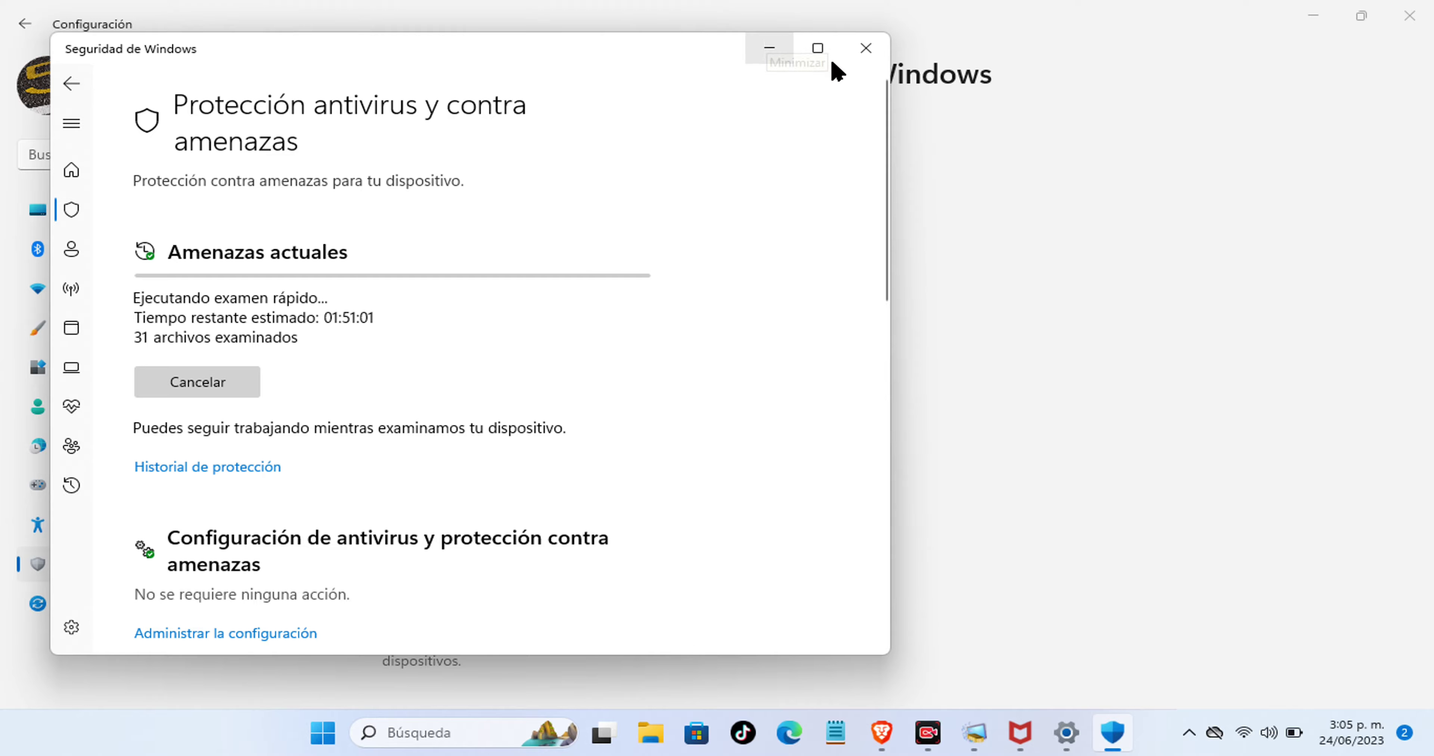
- Minimize the Configuración window and place the Windows Security window beside the Malicious Software Removal Tool
left_click(1328, 18)
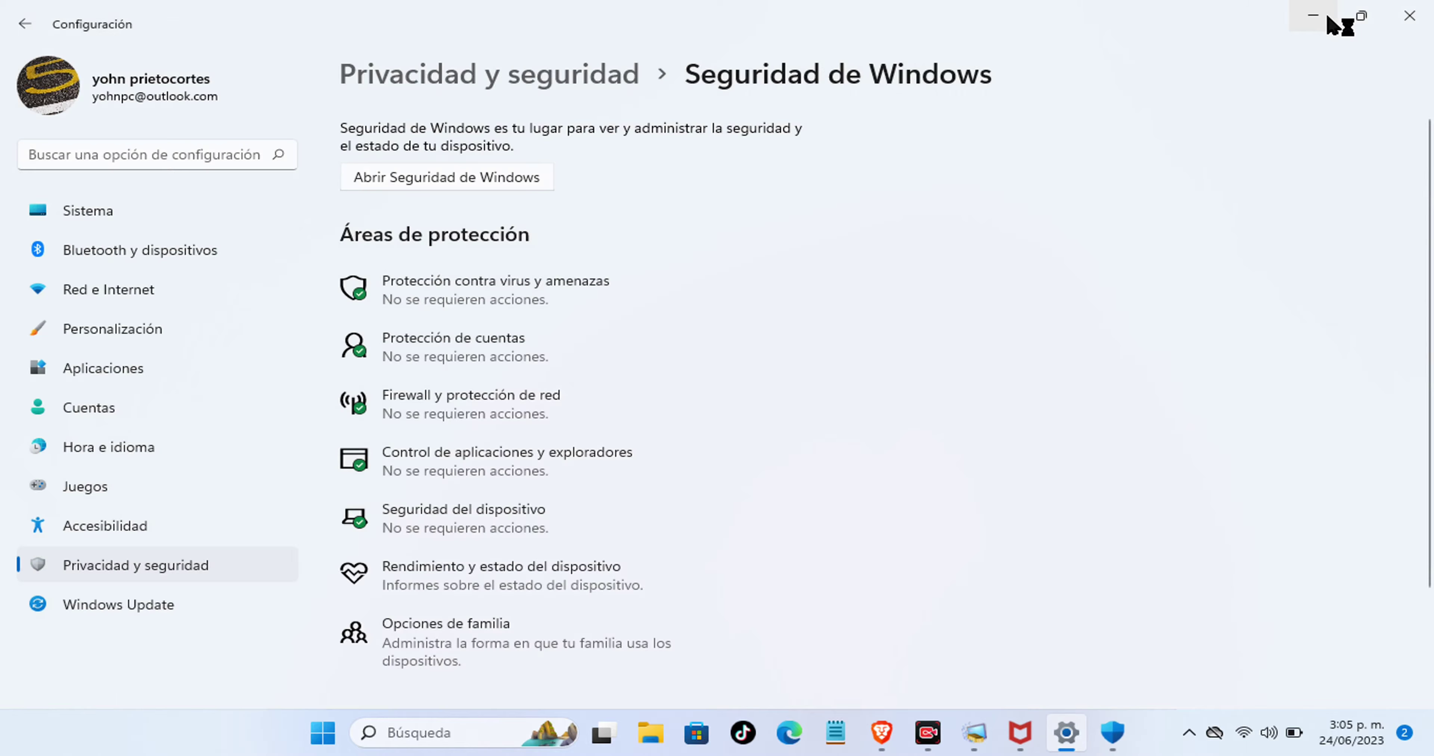
left_click(1329, 19)
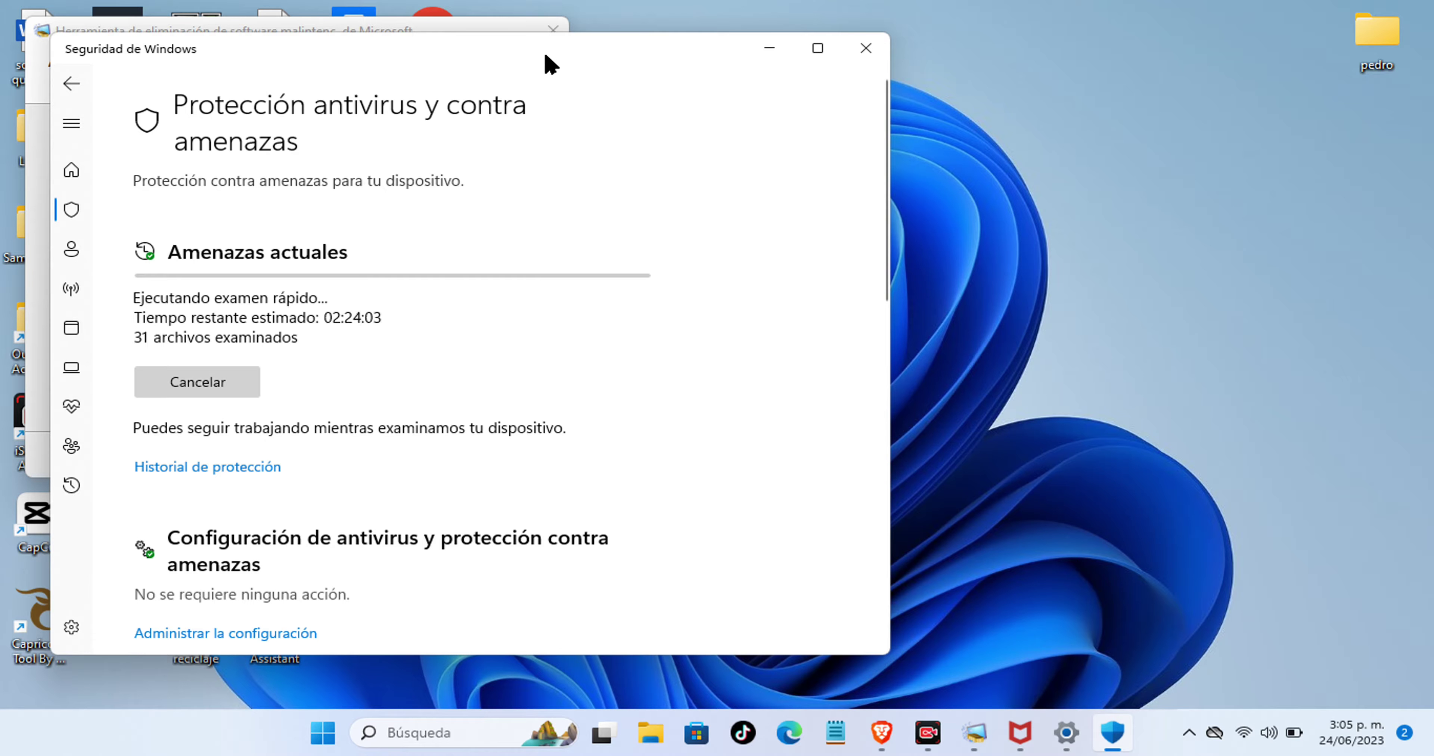
left_click_drag(548, 55, 801, 128)
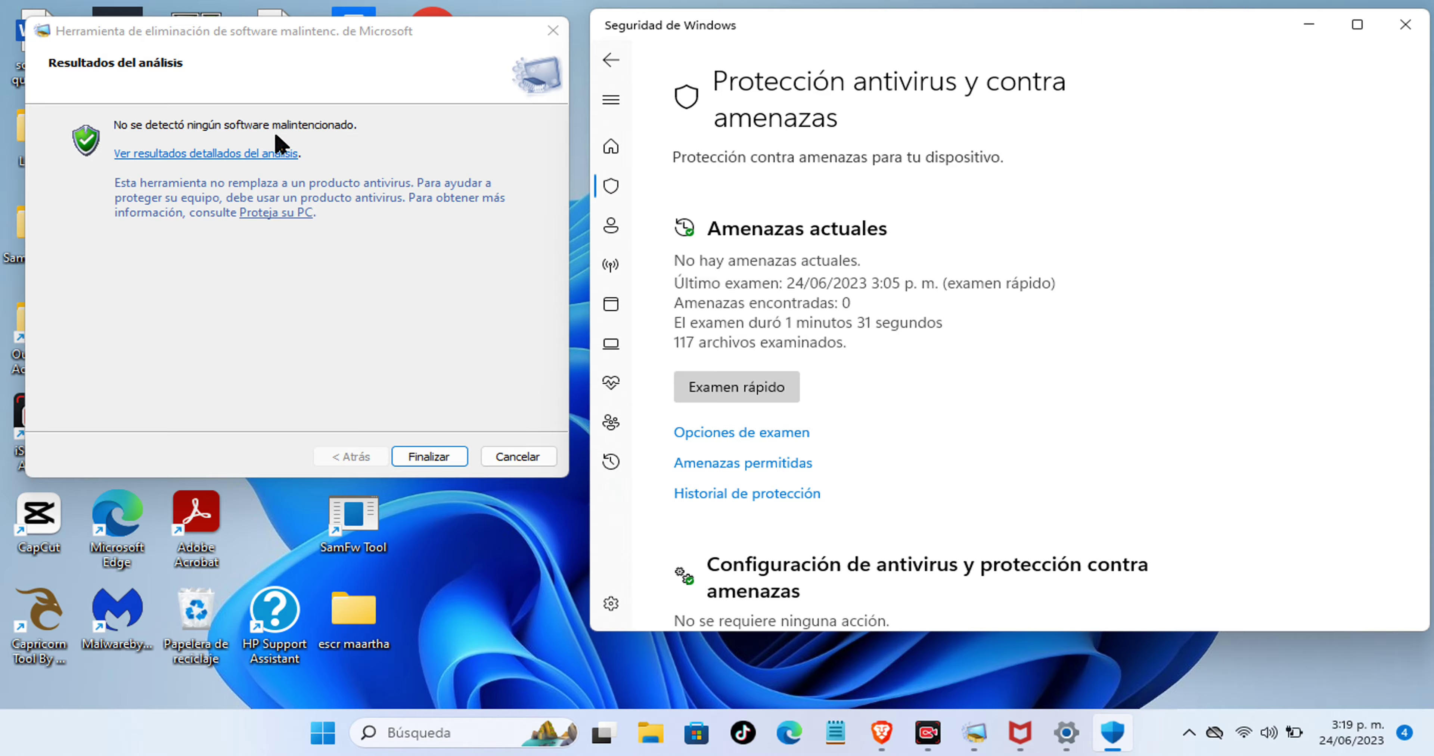
- Review the removal tool's detailed results for each malware entry, close the list and finish the tool
left_click(164, 156)
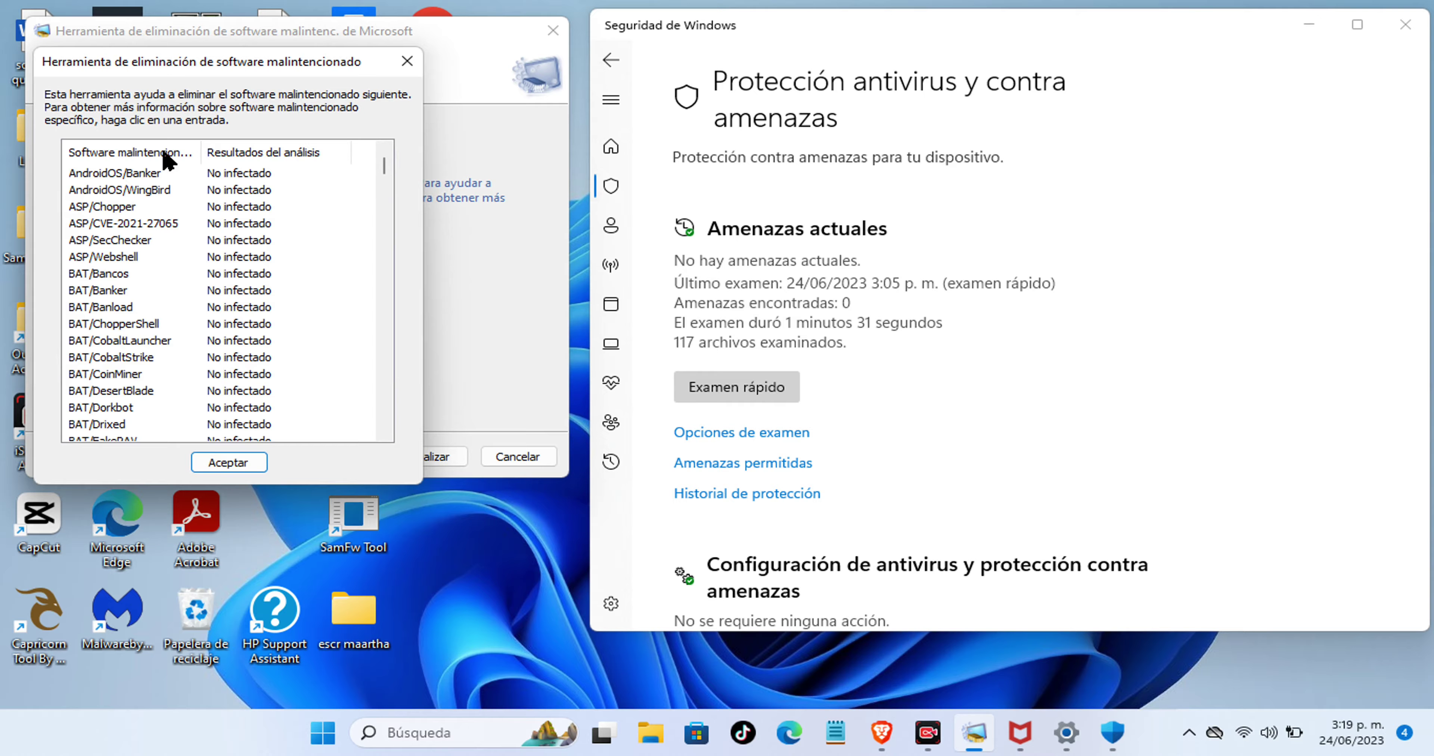
scroll(202, 281, "down", 20)
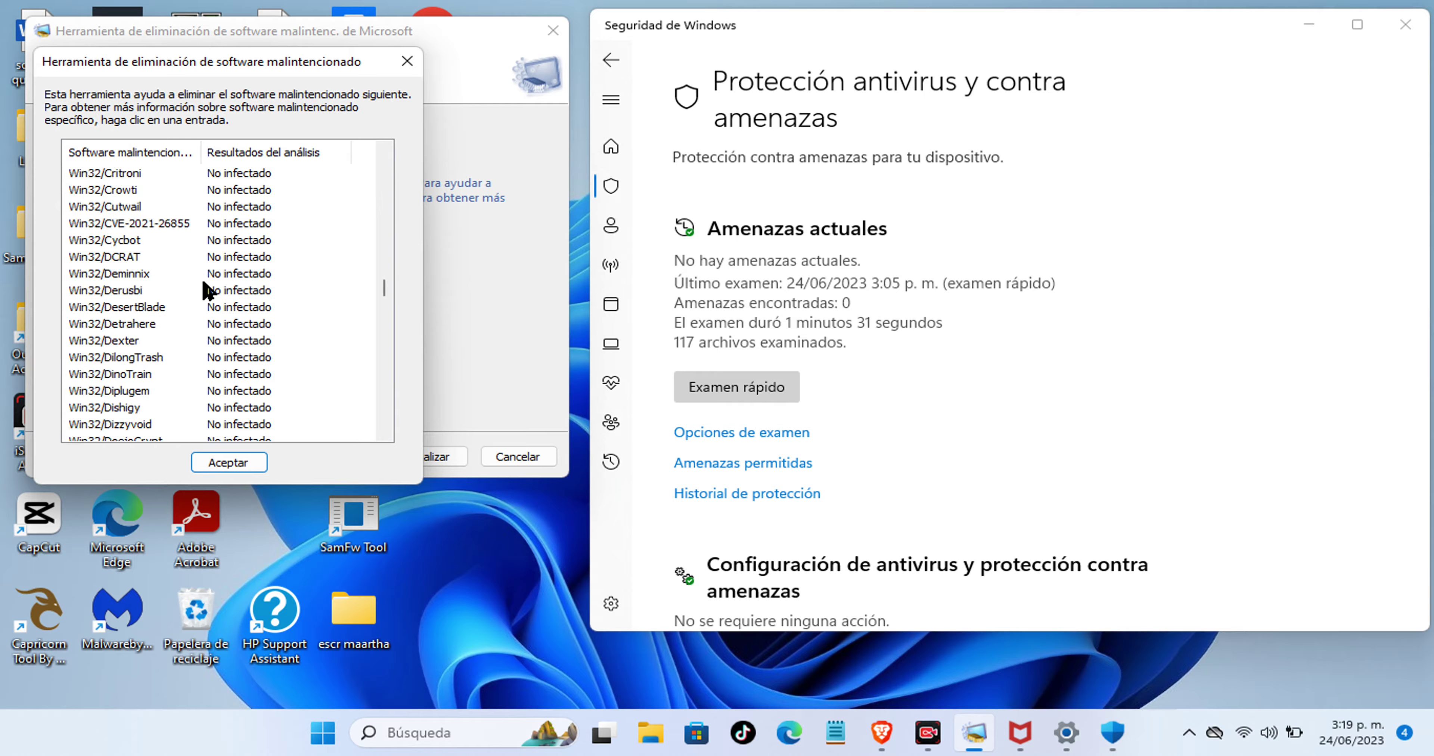
scroll(203, 282, "down", 15)
scroll(208, 312, "up", 20)
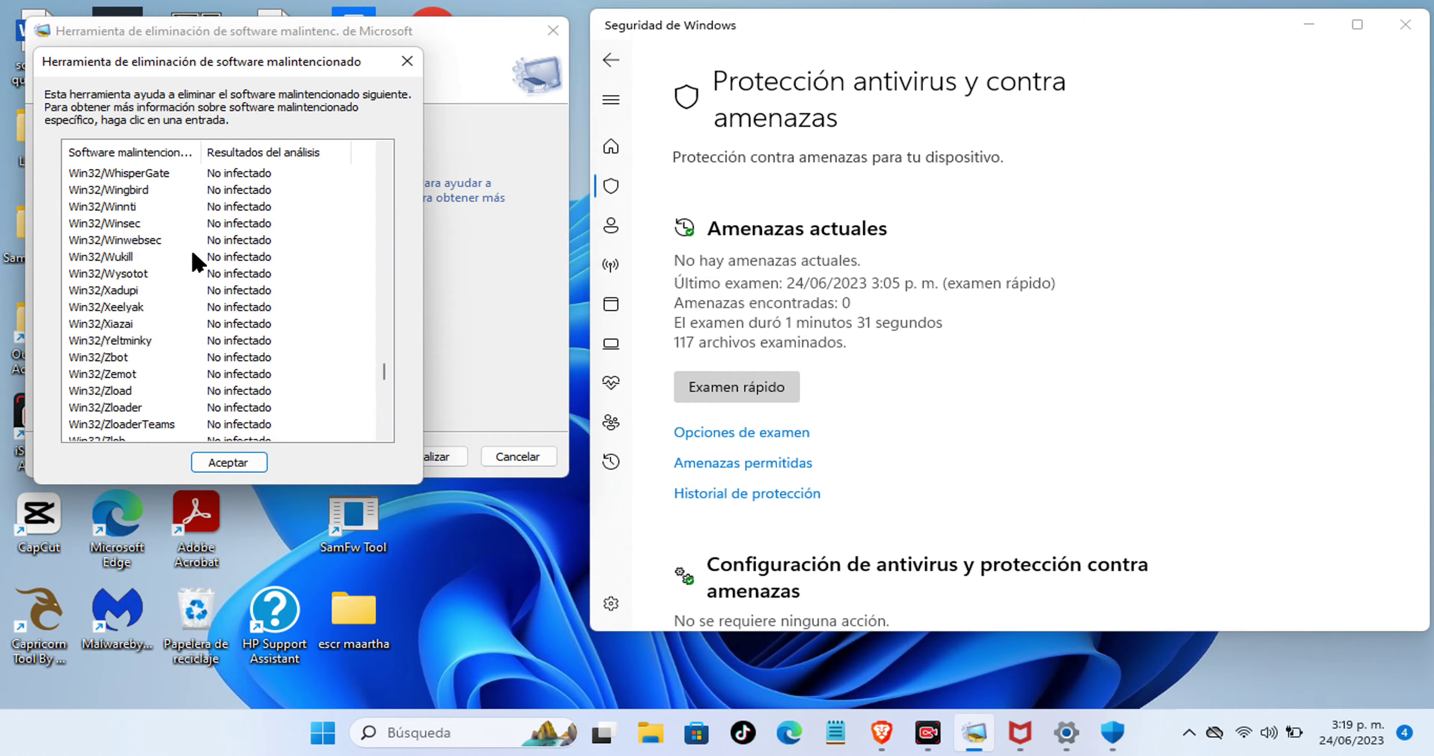
scroll(275, 273, "up", 15)
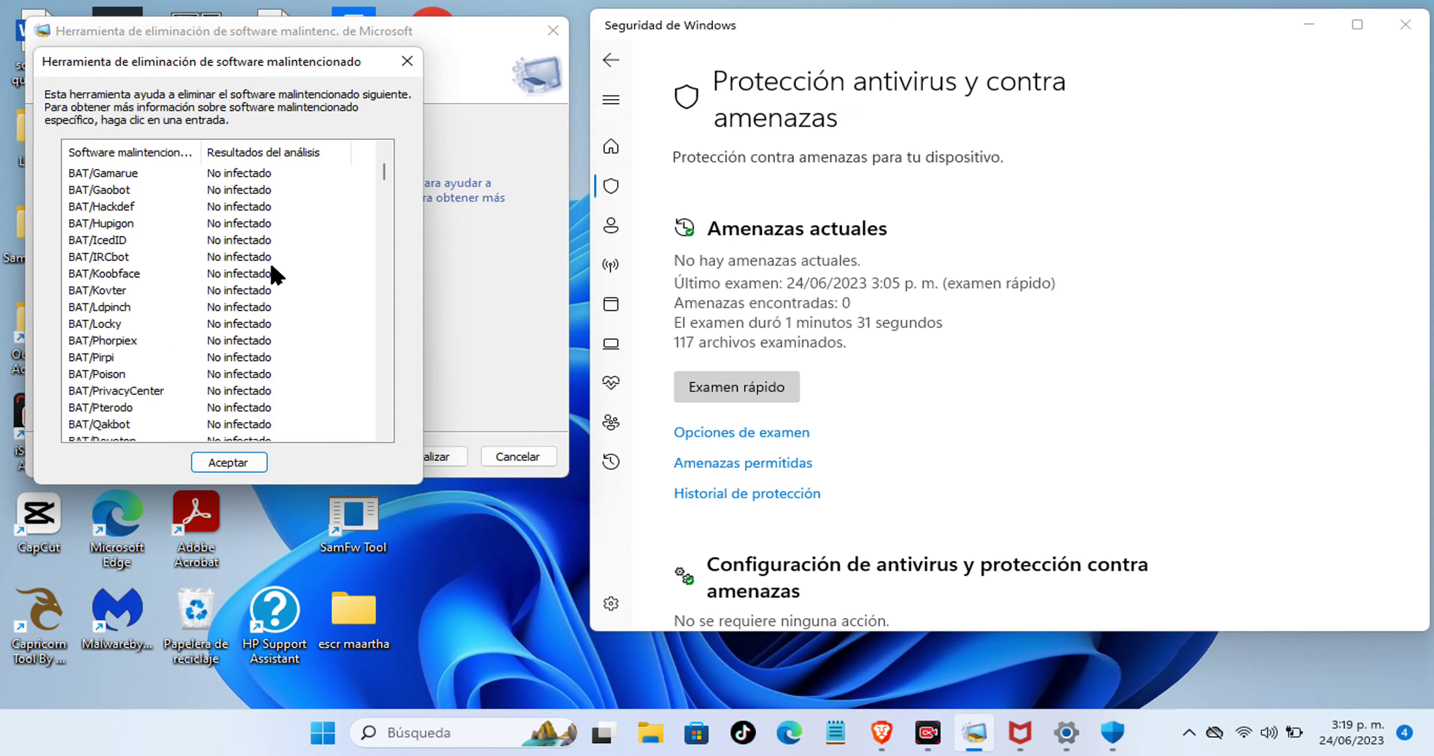
left_click(250, 462)
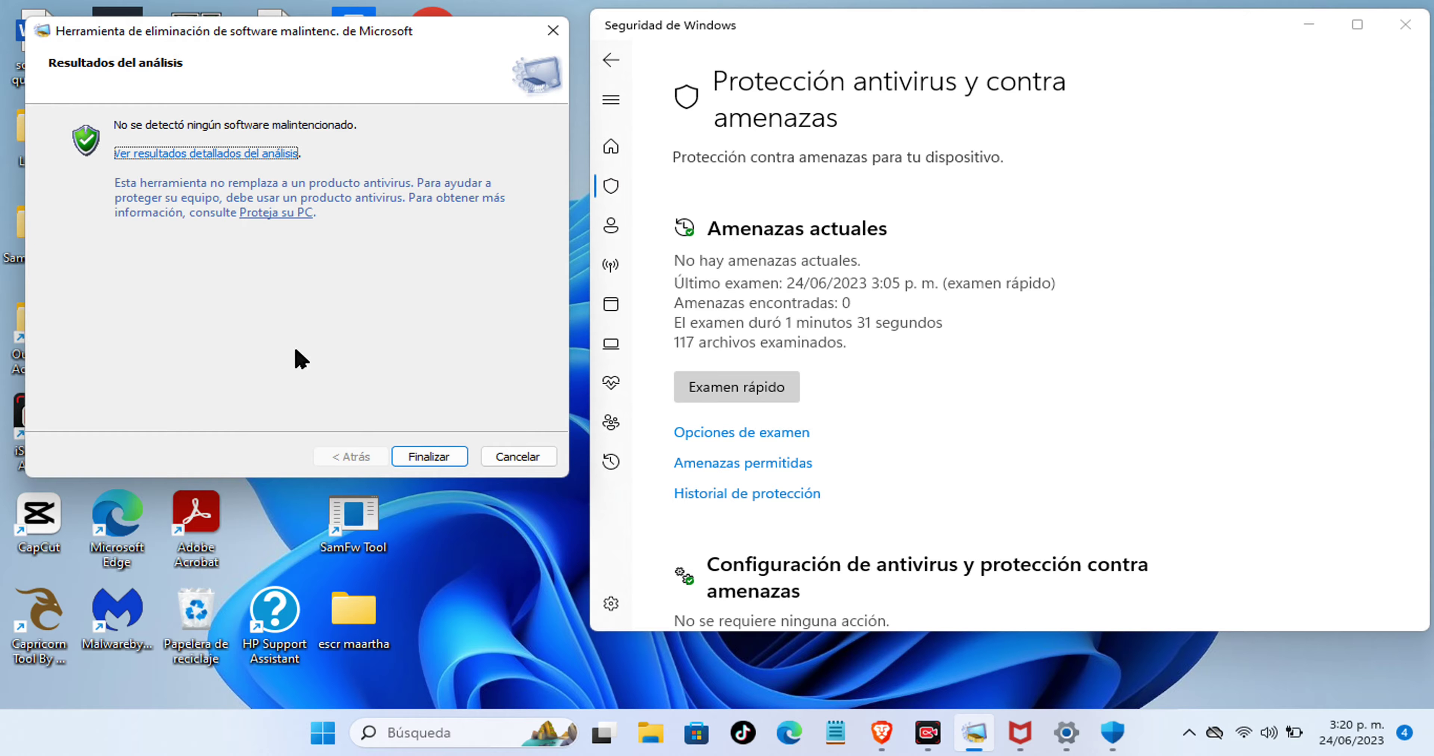
left_click(460, 463)
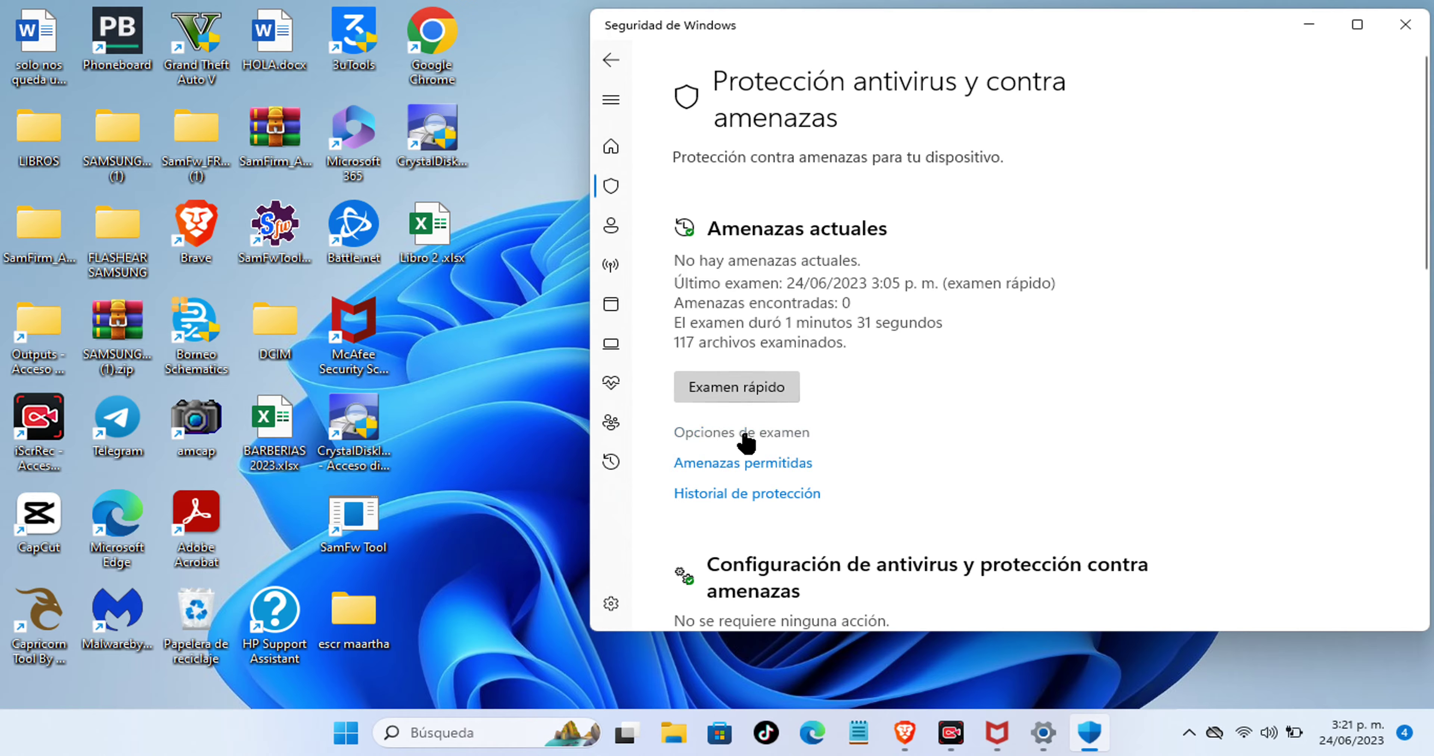
- View the available scan options, then return to the antivirus and threat protection page and look through its sections
left_click(762, 435)
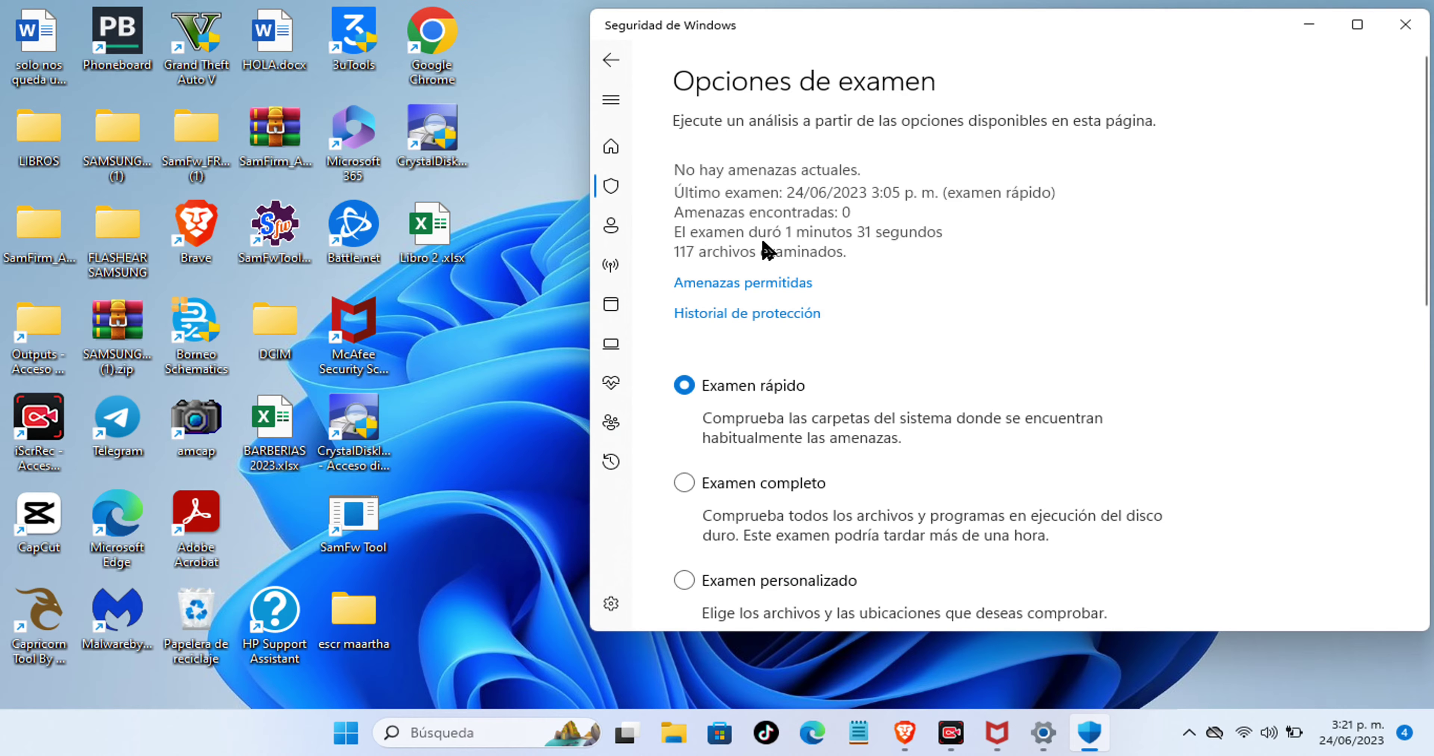
left_click(616, 66)
scroll(810, 494, "down", 10)
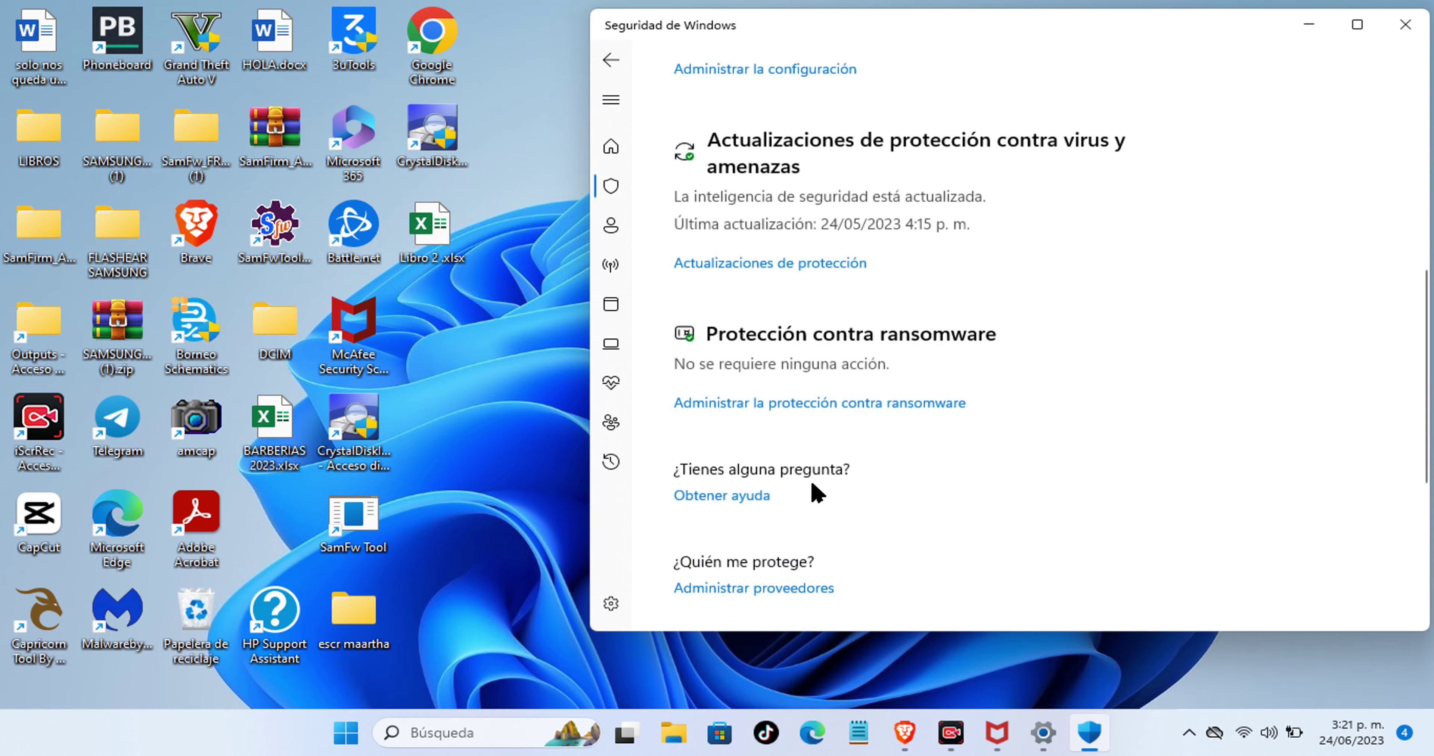
scroll(878, 475, "up", 10)
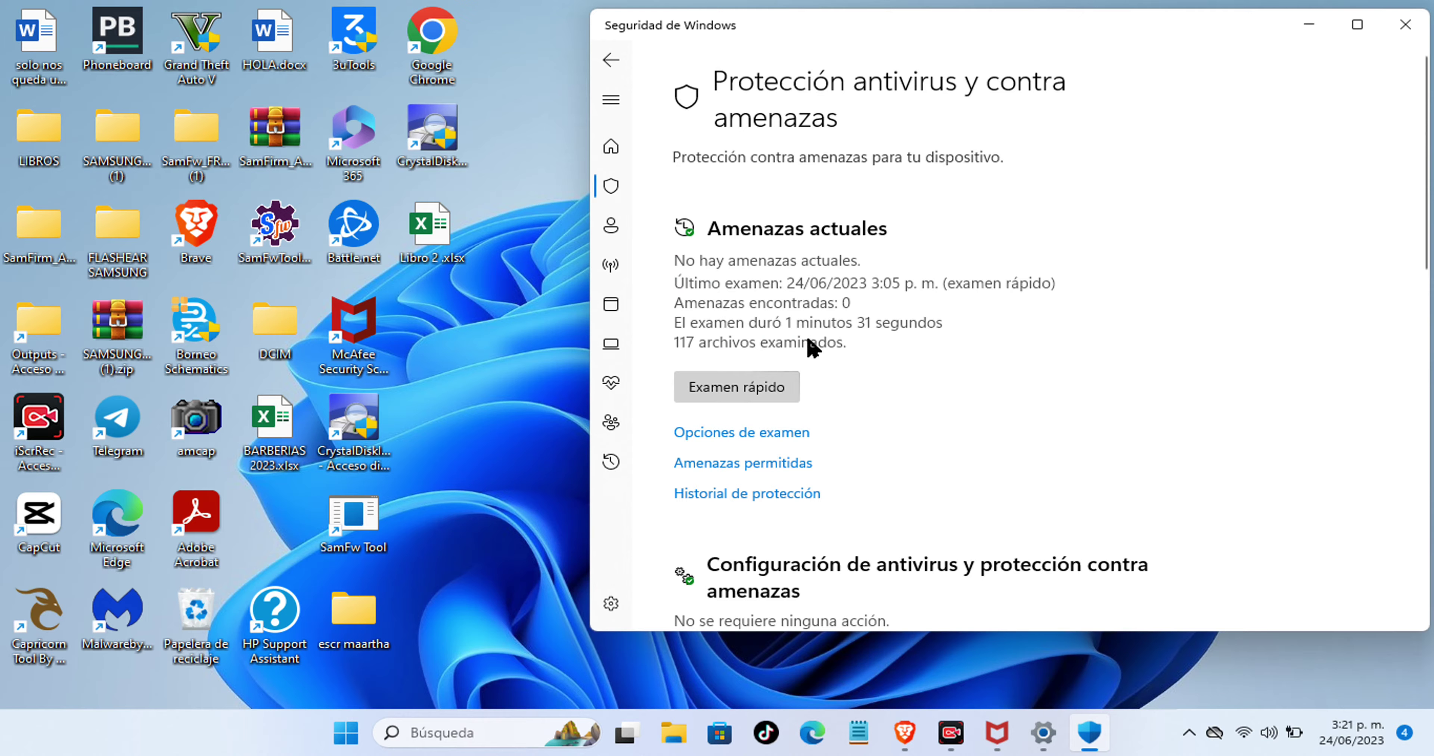
- Check the allowed threats page, then examine the recent items and their severity in the protection history
left_click(730, 463)
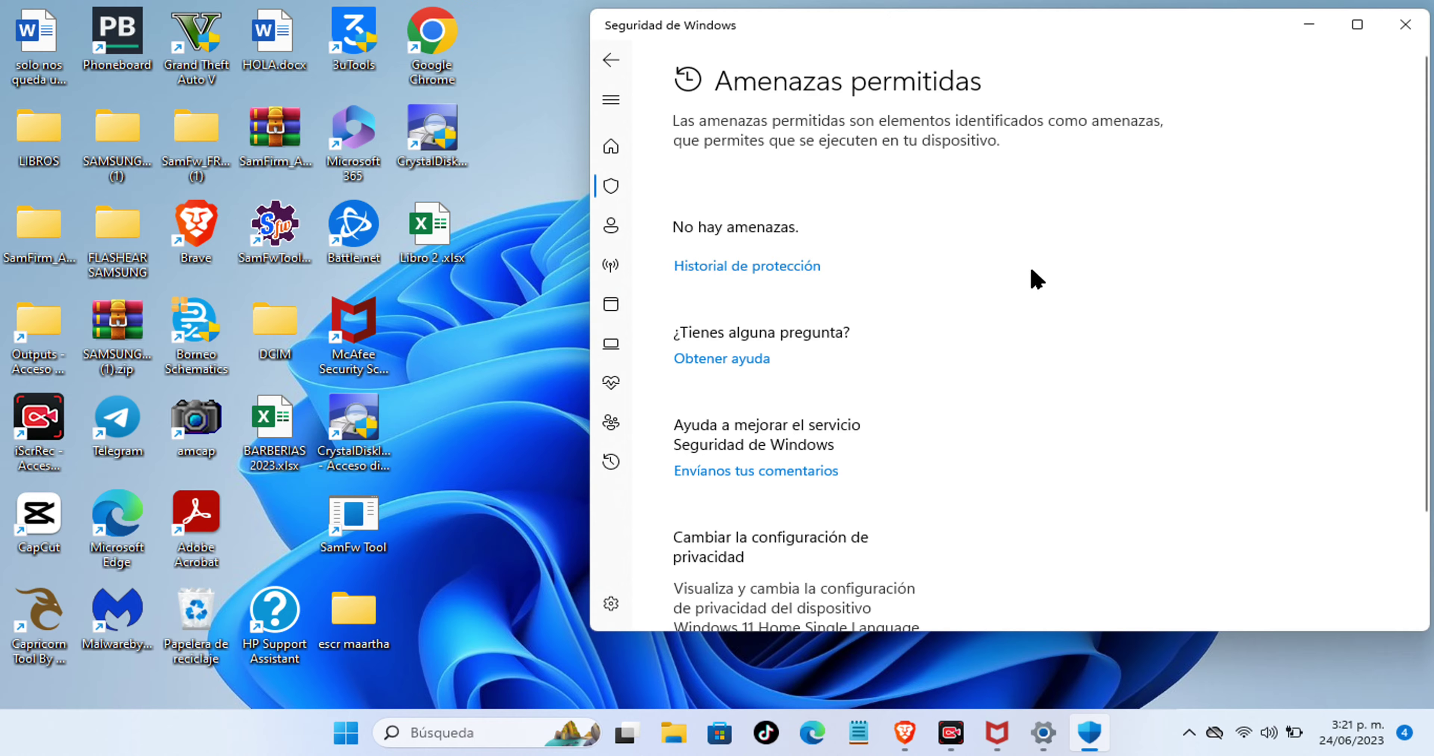
left_click(743, 268)
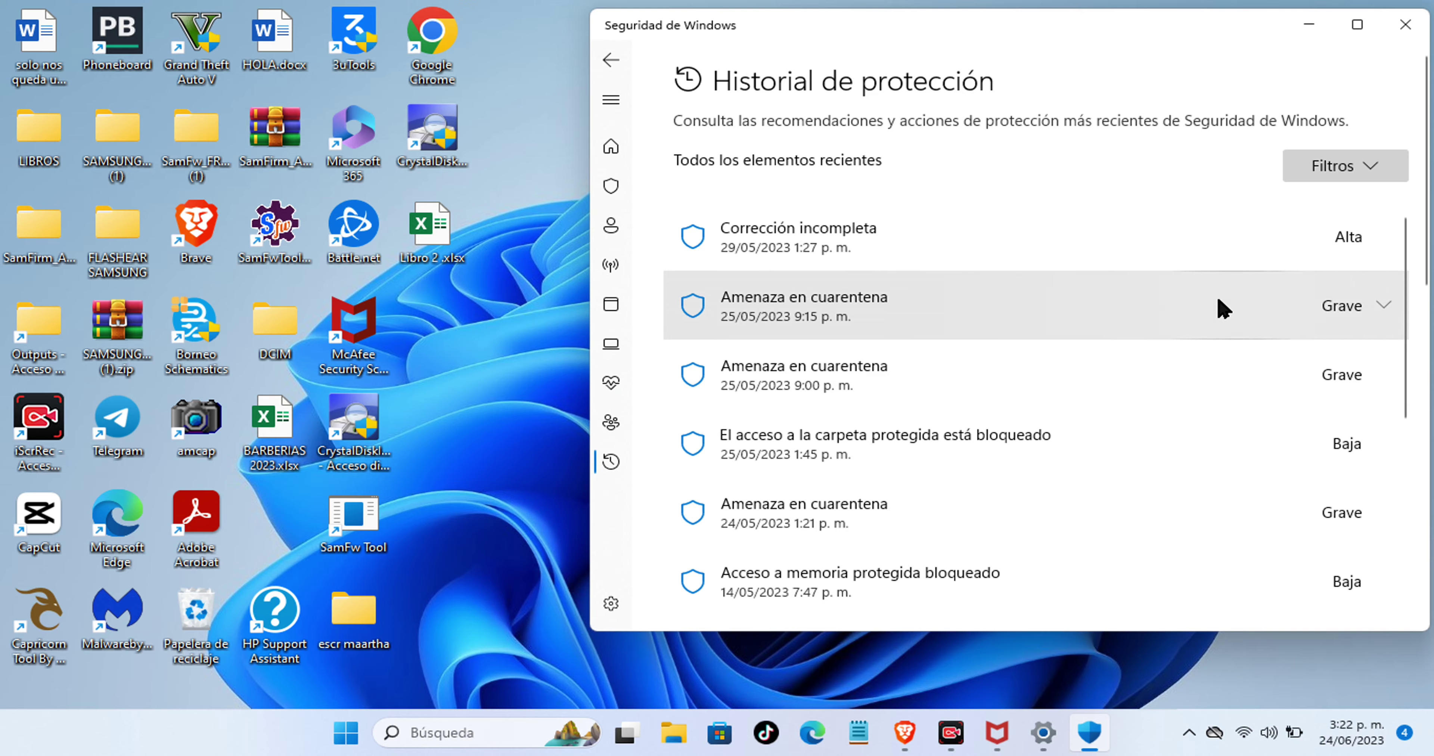
scroll(1243, 351, "down", 5)
scroll(1243, 359, "down", 5)
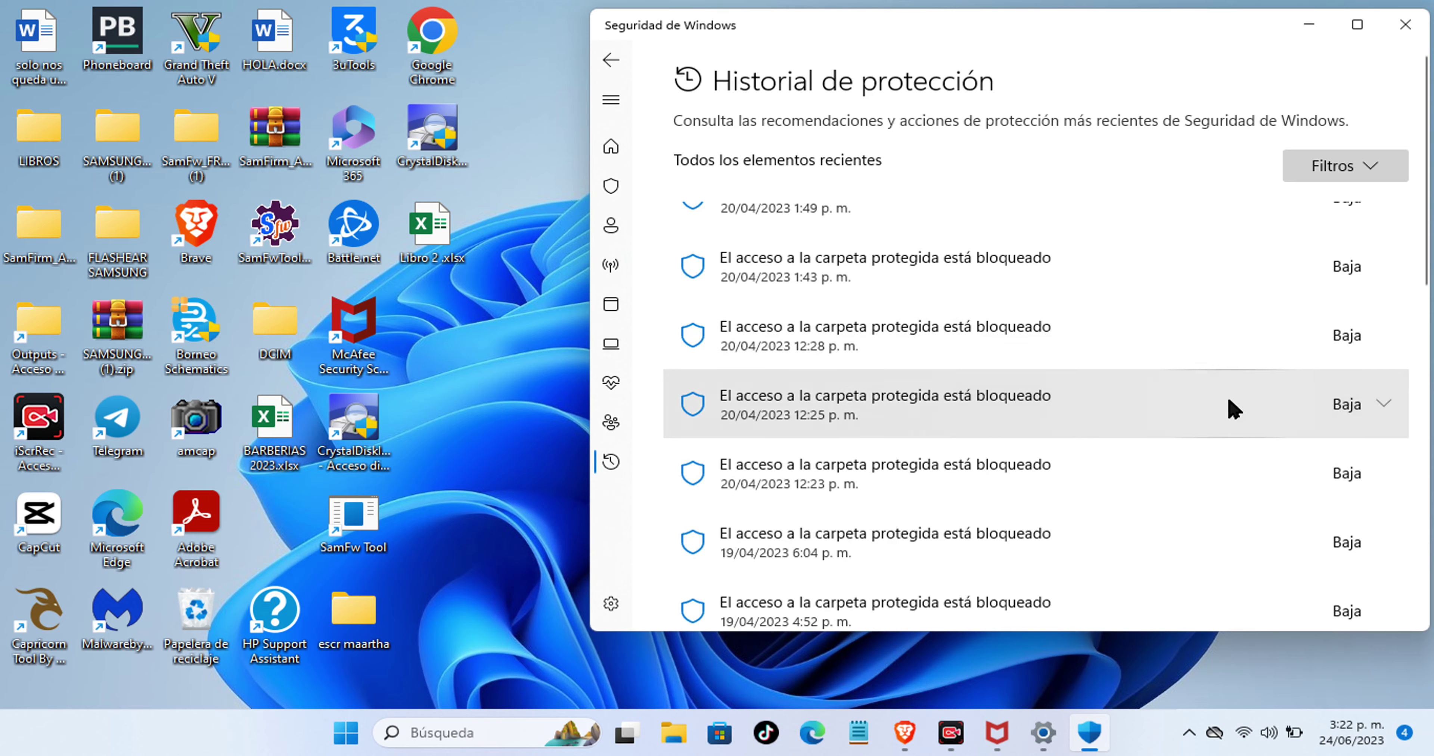
scroll(1267, 518, "up", 10)
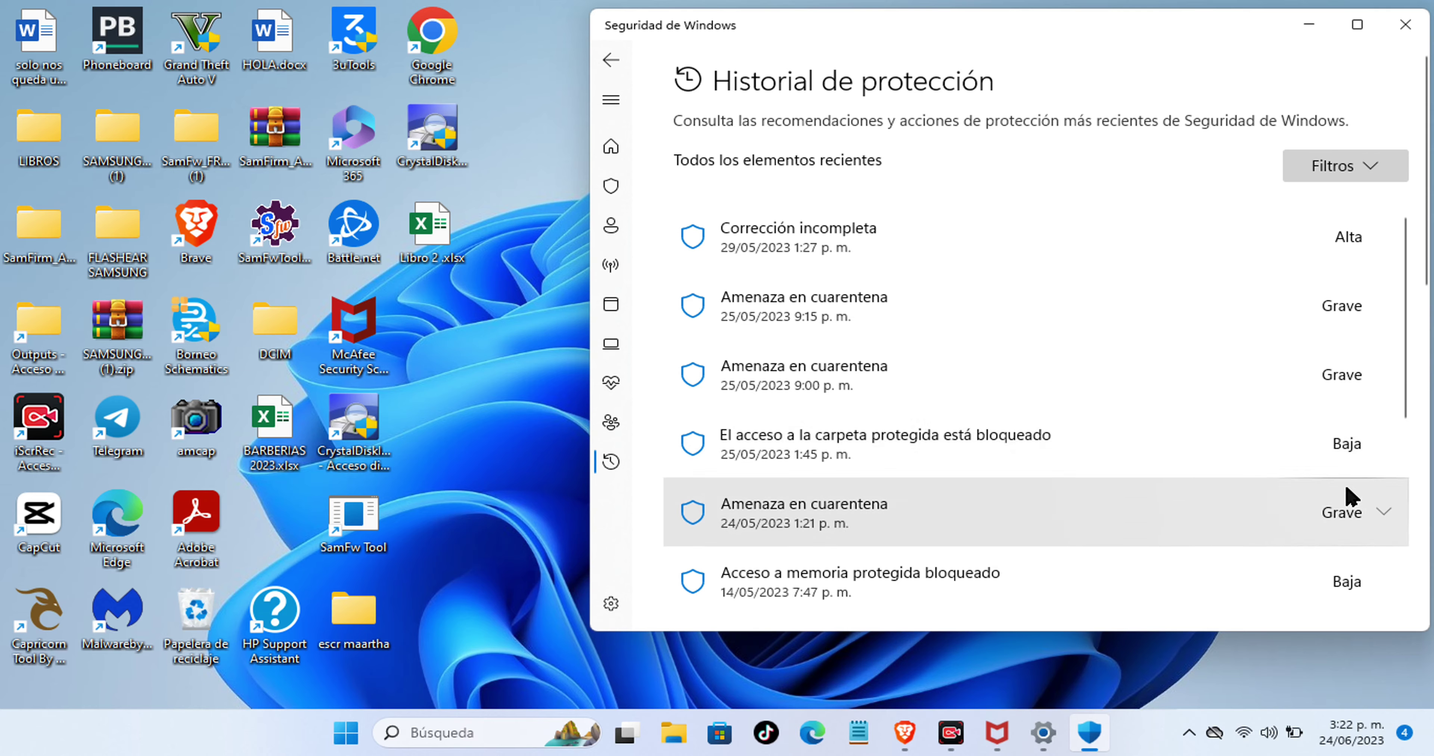
- Remove the quarantined threat dated 25/05/2023 9:00 p. m. from the protection history after reviewing its details
scroll(1386, 518, "down", 5)
scroll(1377, 439, "up", 5)
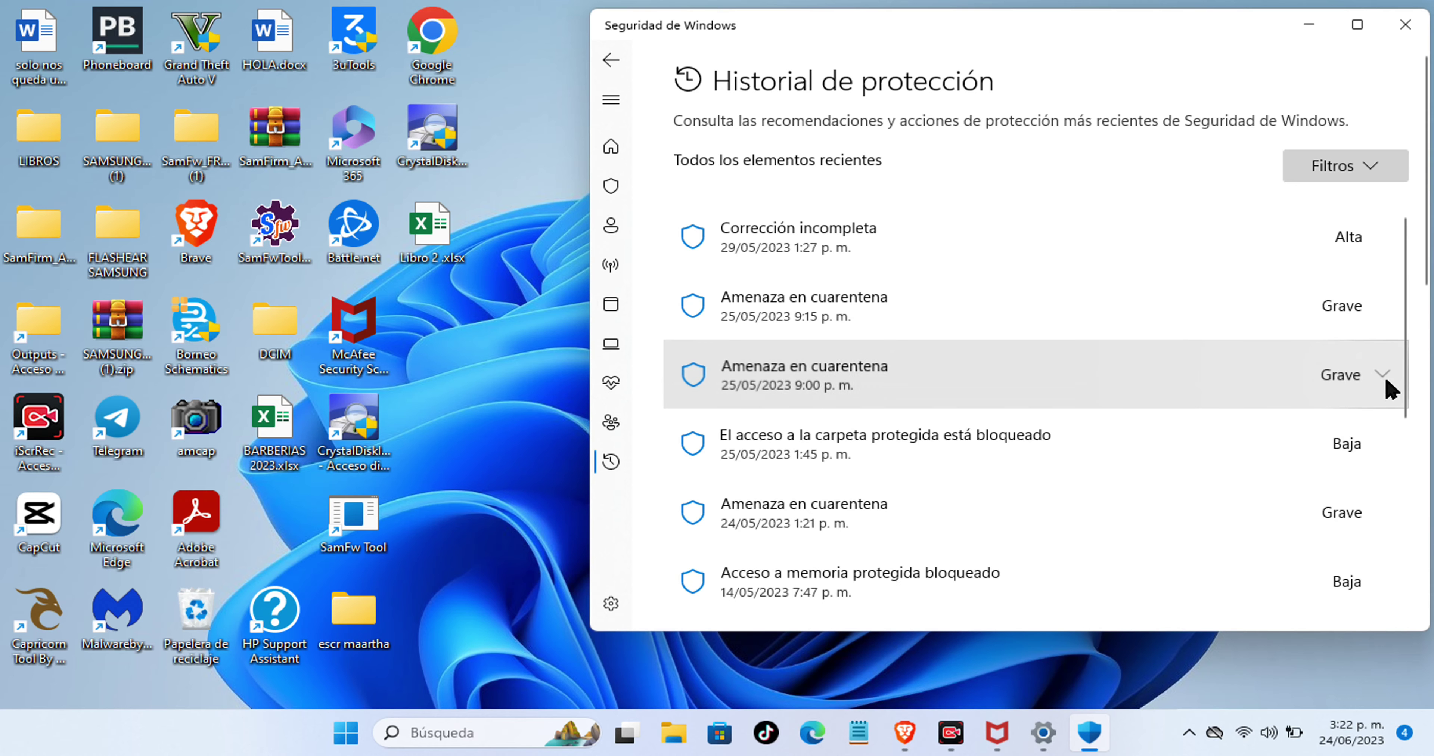
left_click(1088, 368)
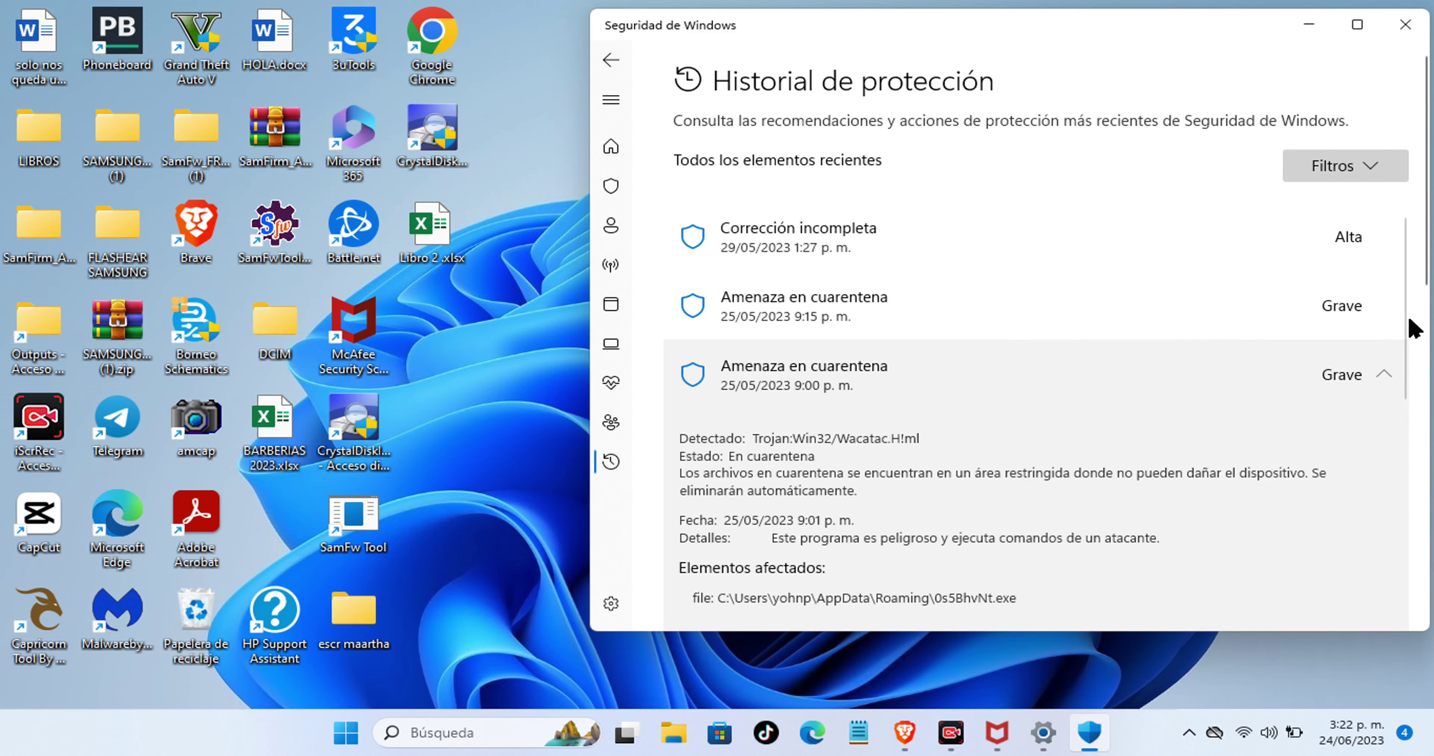
left_click_drag(1412, 320, 1412, 363)
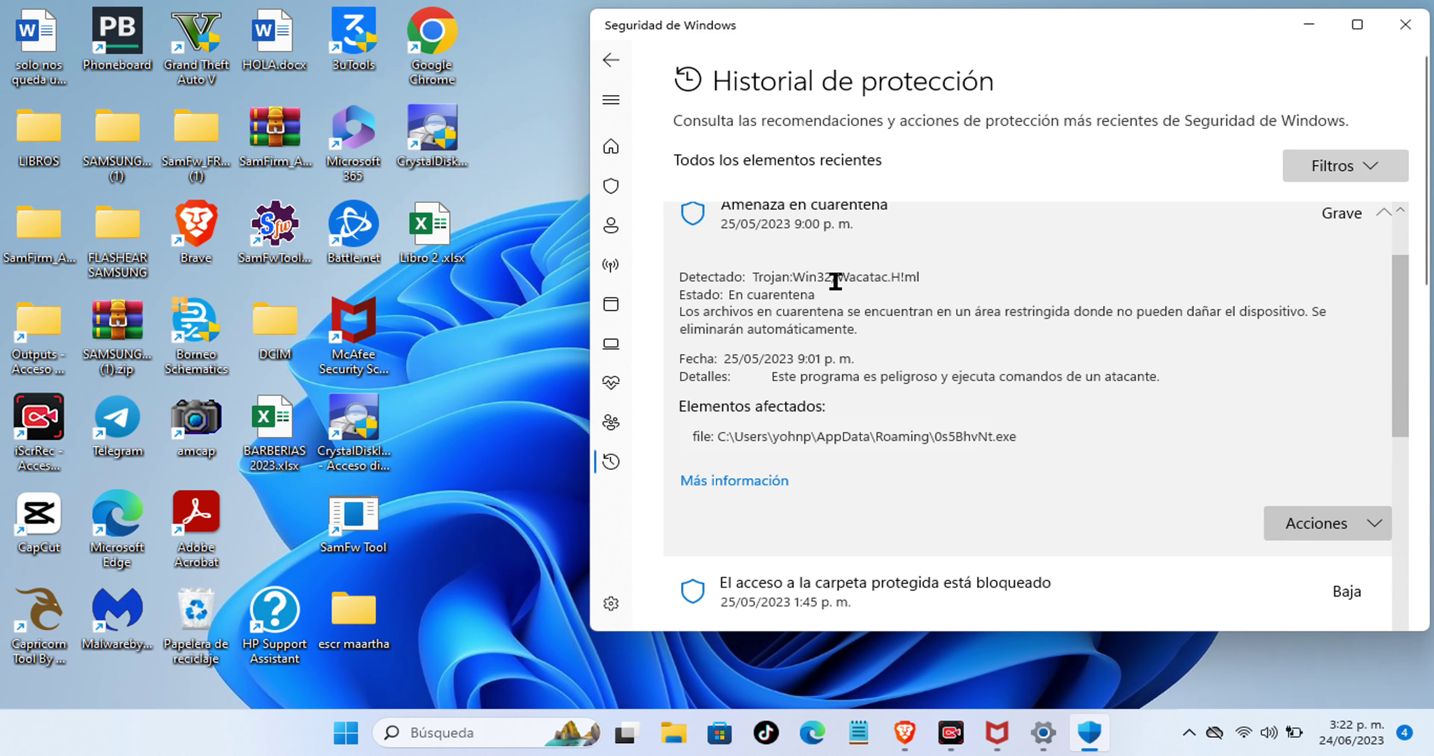
left_click(1350, 524)
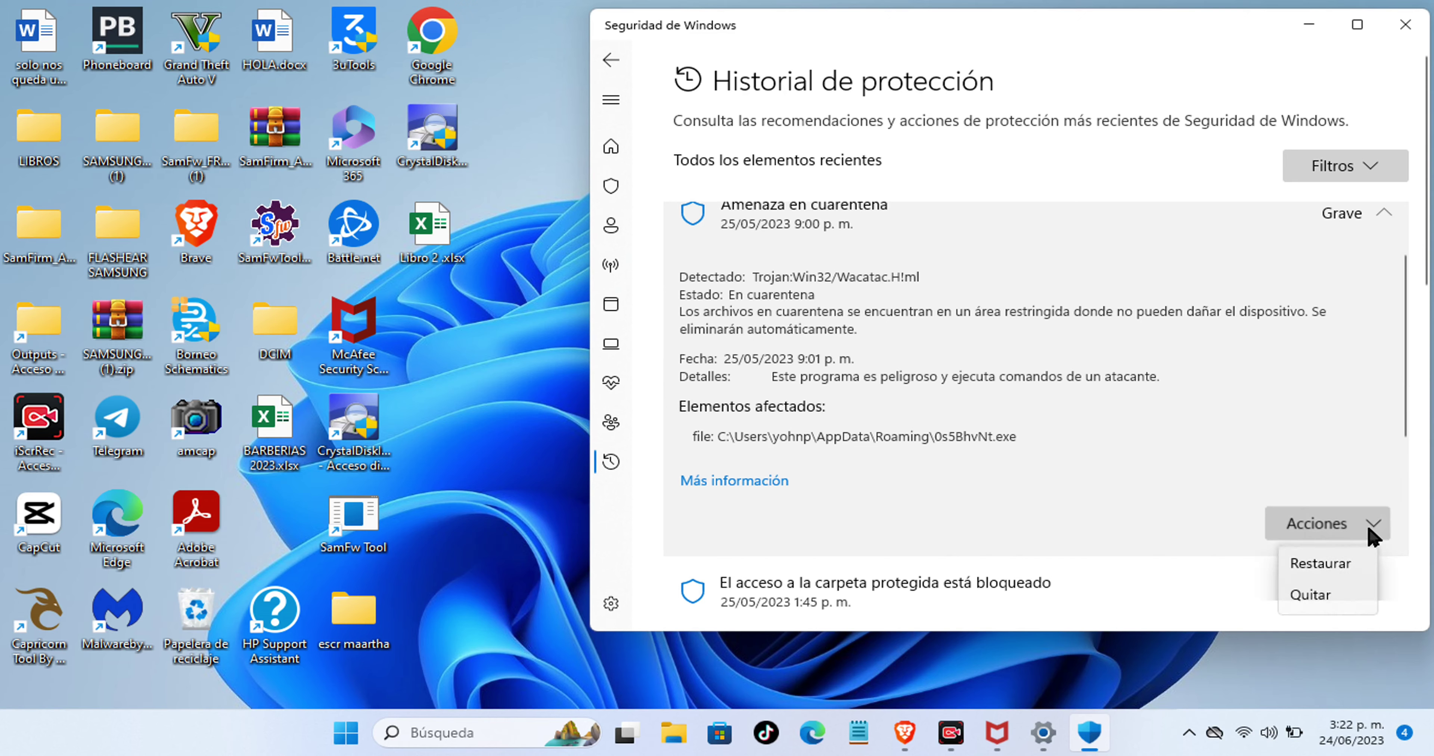
left_click(1333, 598)
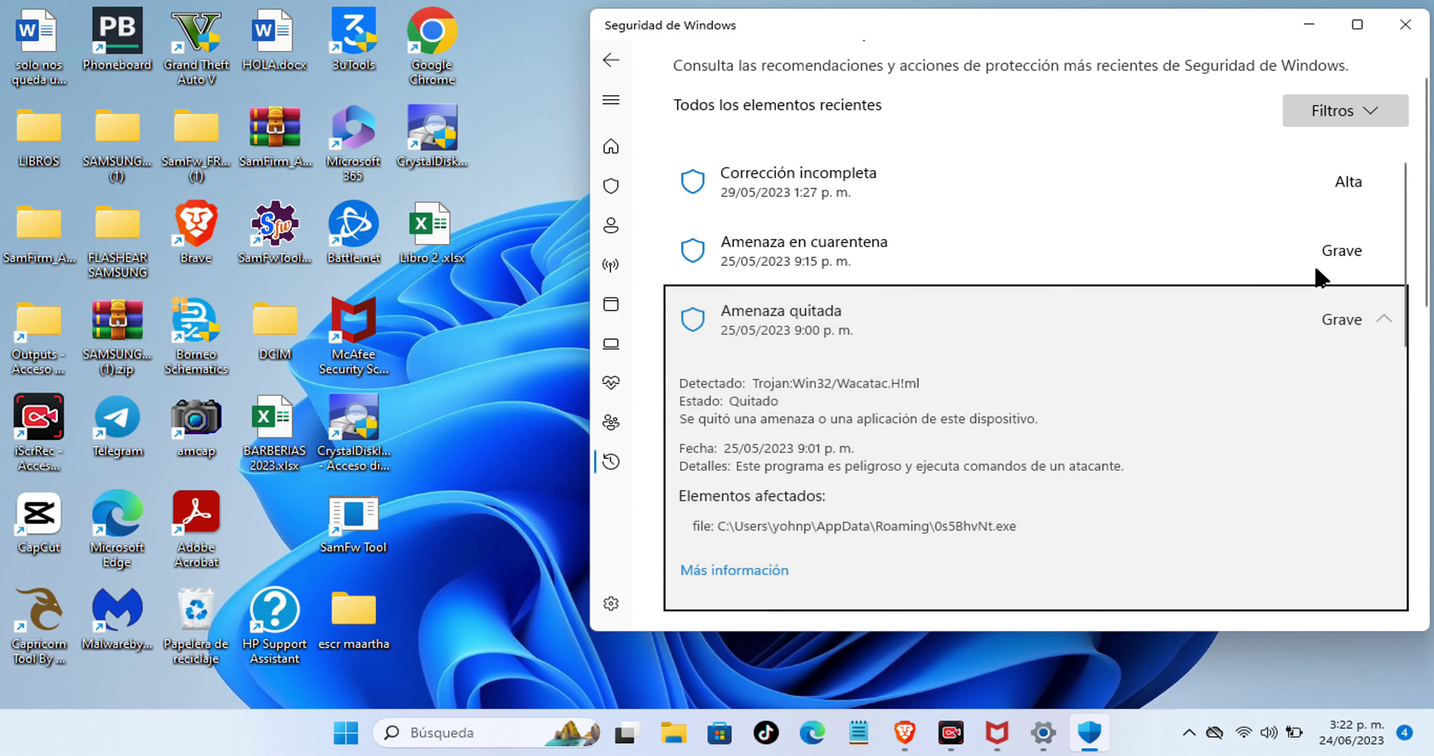
- Expand the quarantined threat dated 25/05/2023 9:15 p. m. and remove it from the device
left_click(1386, 260)
left_click(1379, 562)
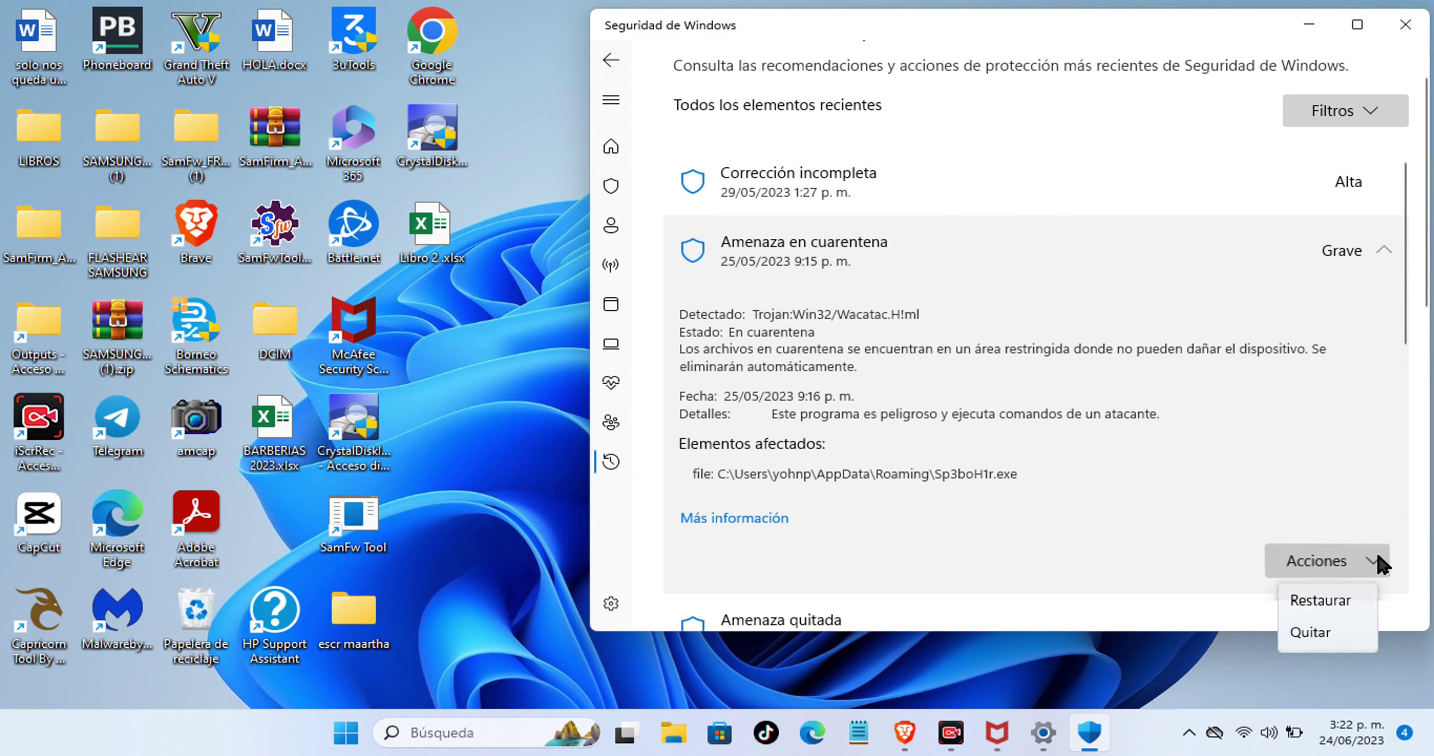
left_click(1313, 631)
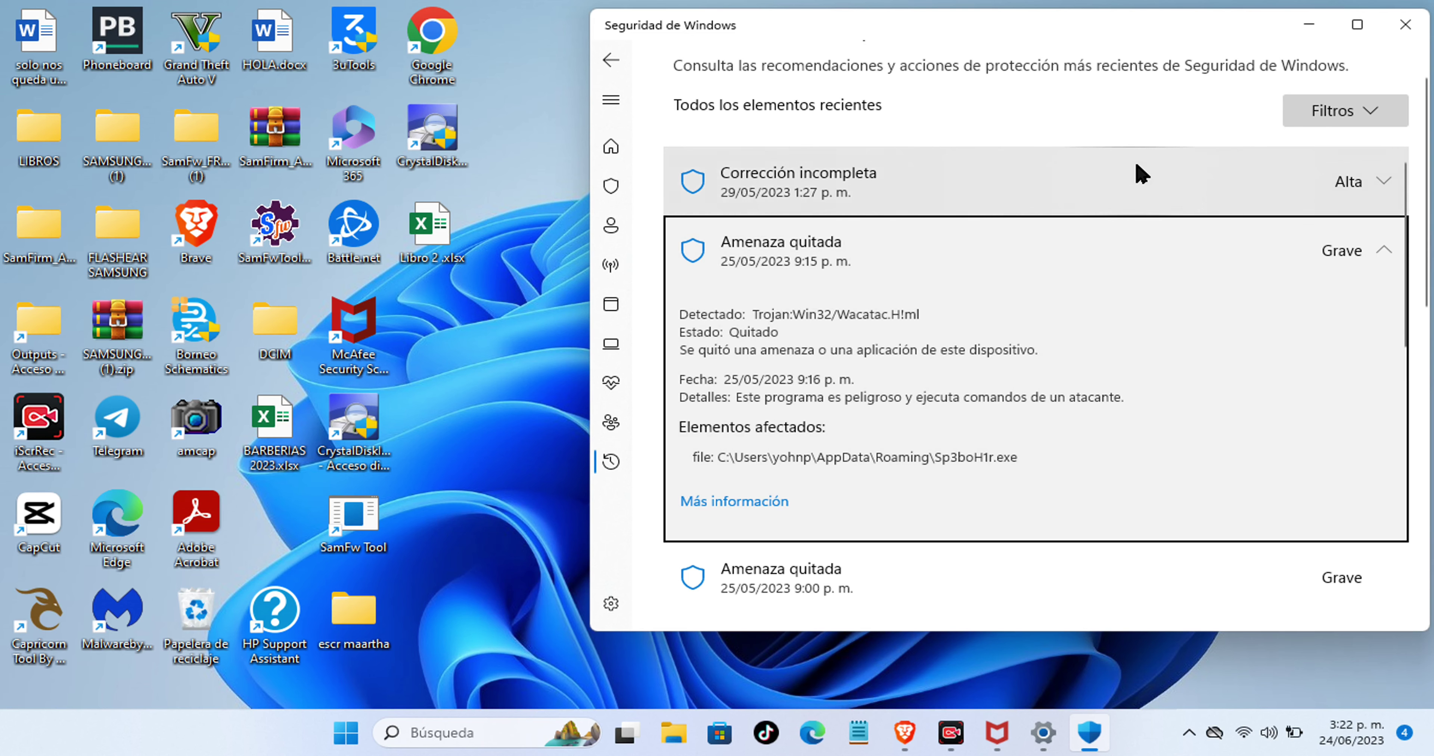
- Return to the security overview and look through the status of all protection areas
scroll(1086, 172, "up", 1)
left_click(609, 148)
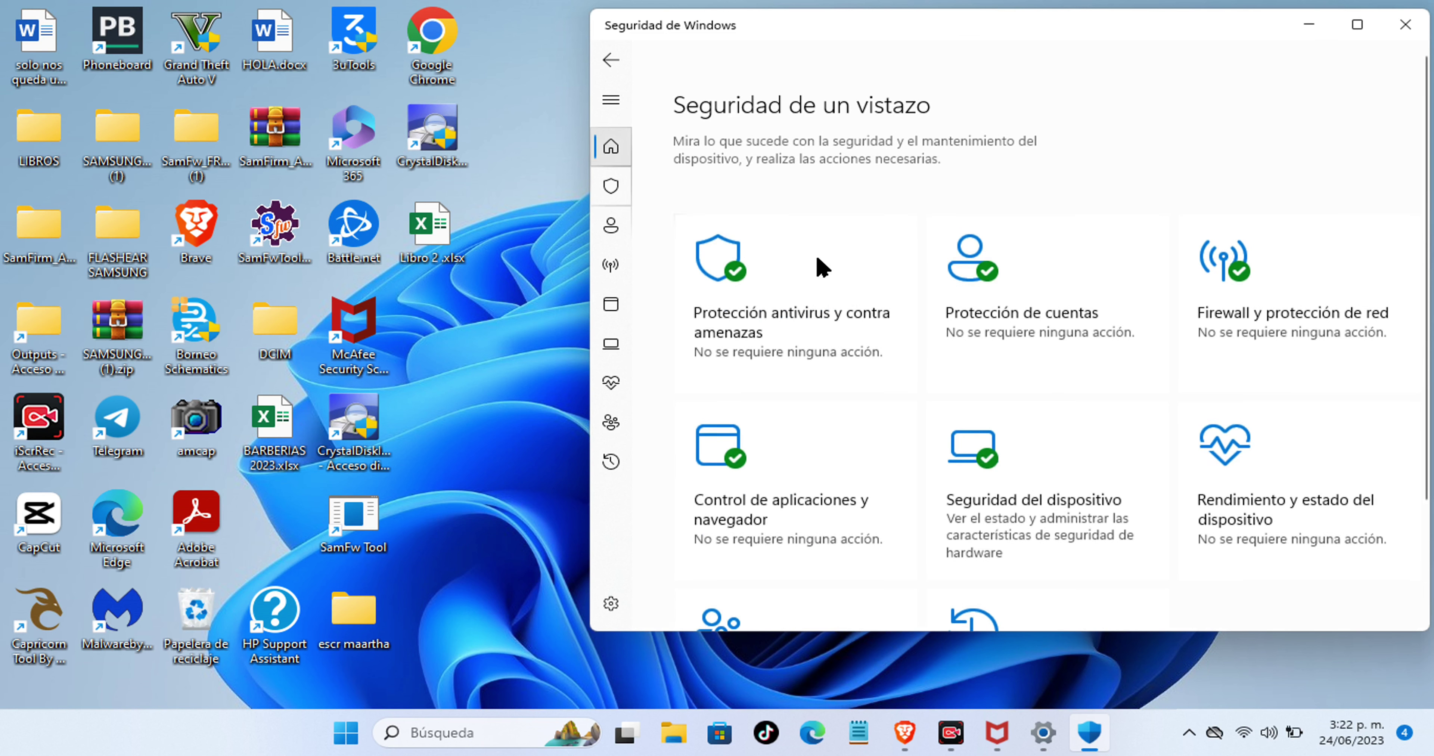
scroll(924, 413, "down", 3)
scroll(925, 412, "up", 3)
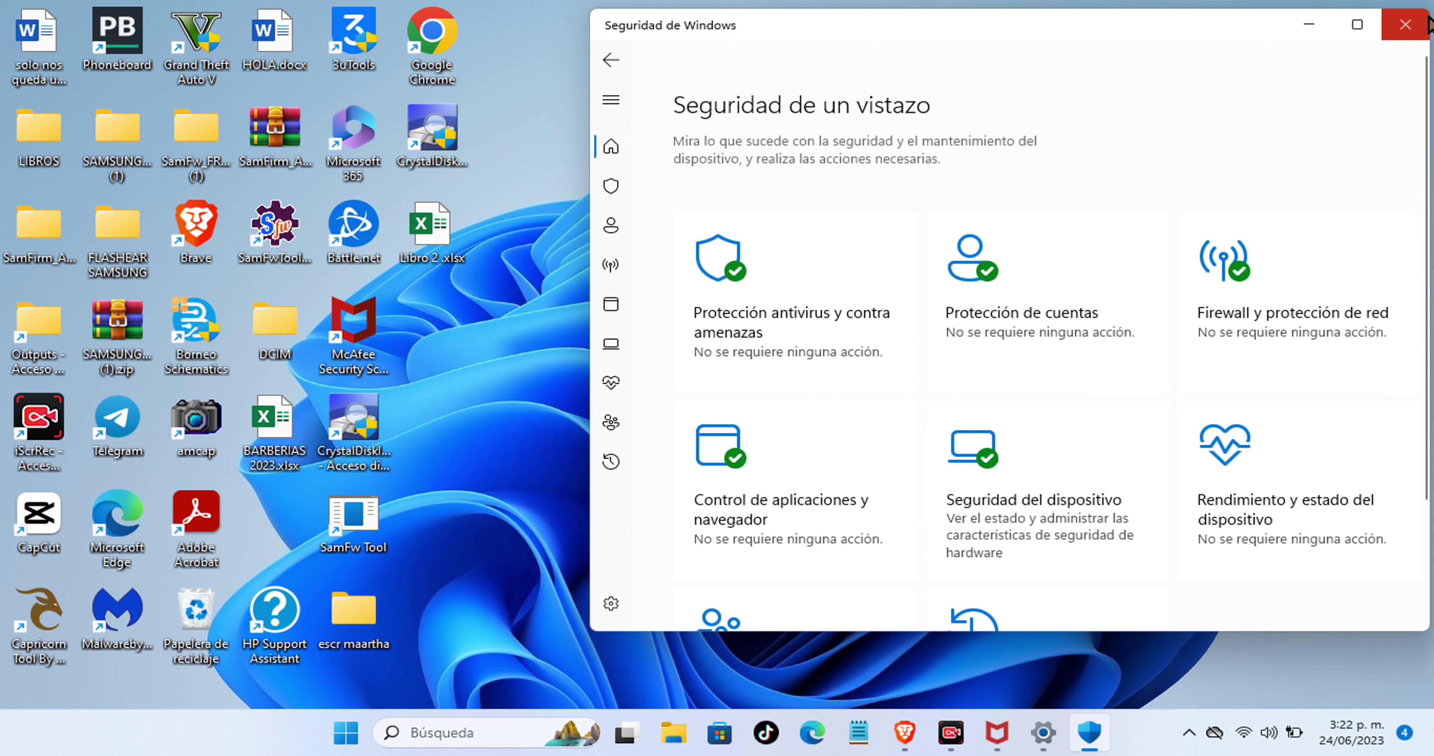
- Close the Windows Security window and check its status among the hidden background icons
left_click(1404, 25)
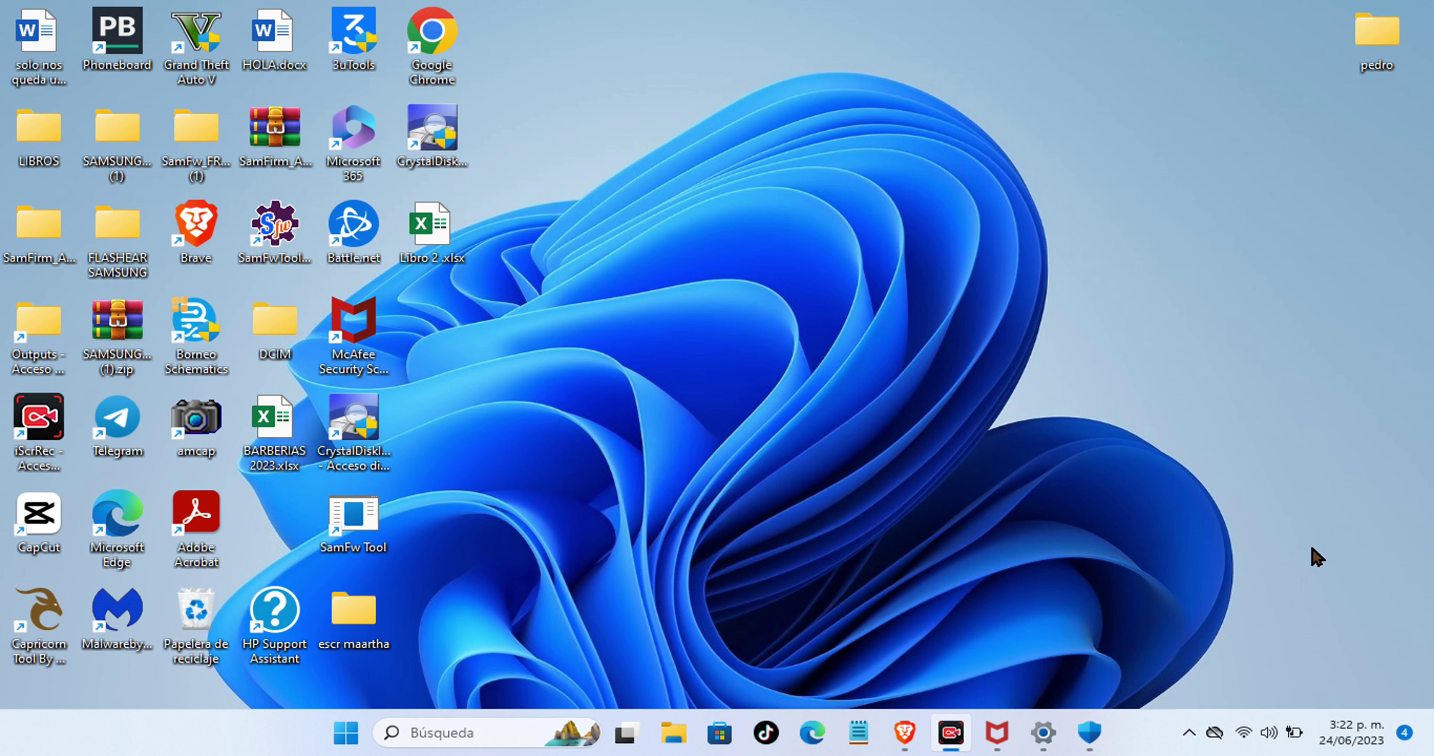
left_click(1188, 734)
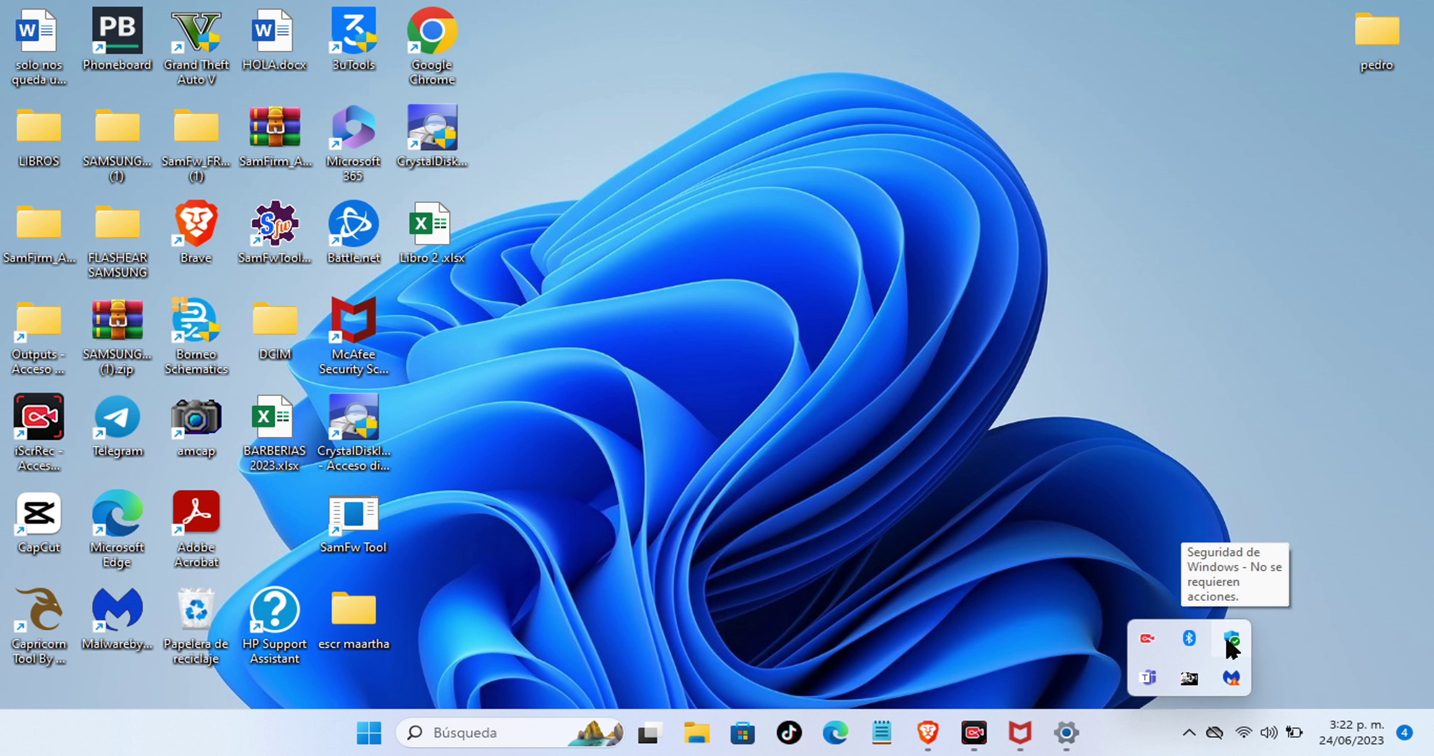
left_click(1163, 480)
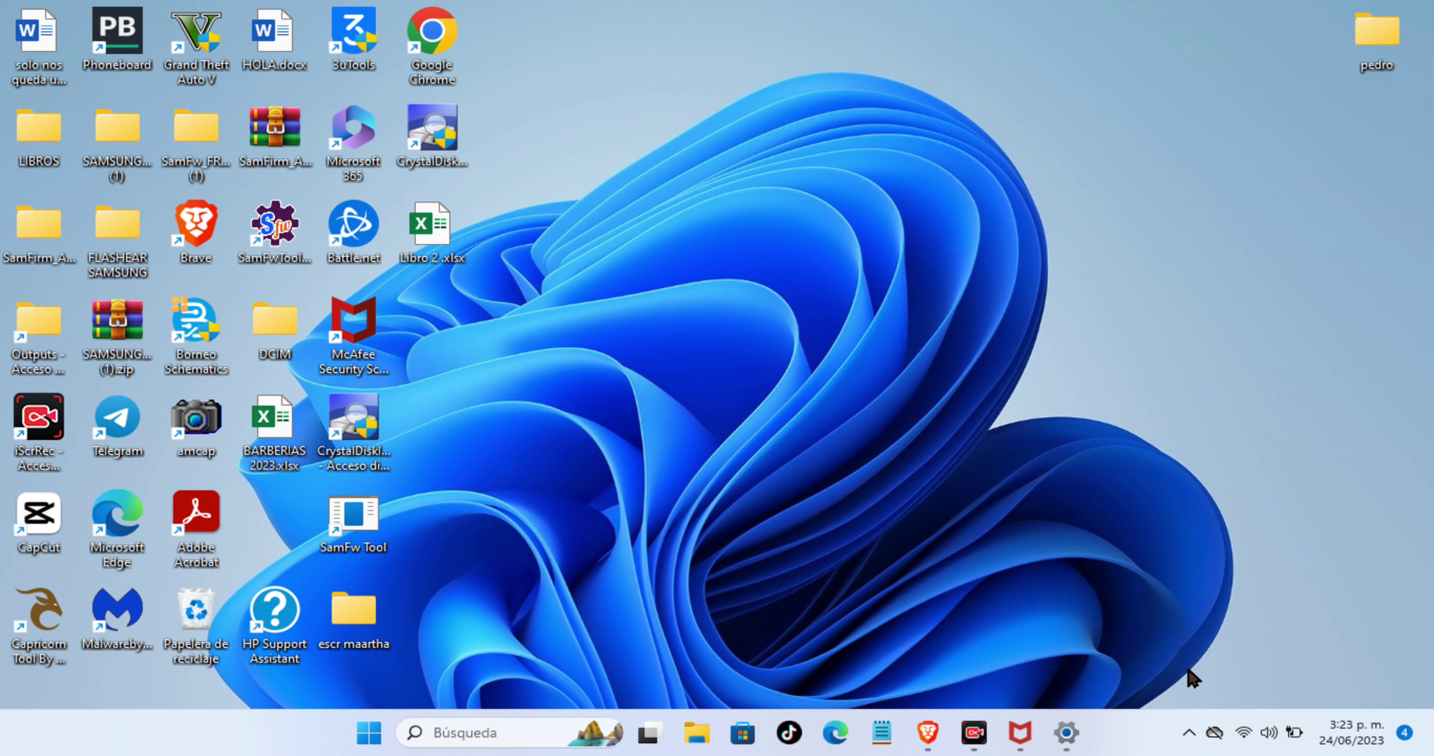